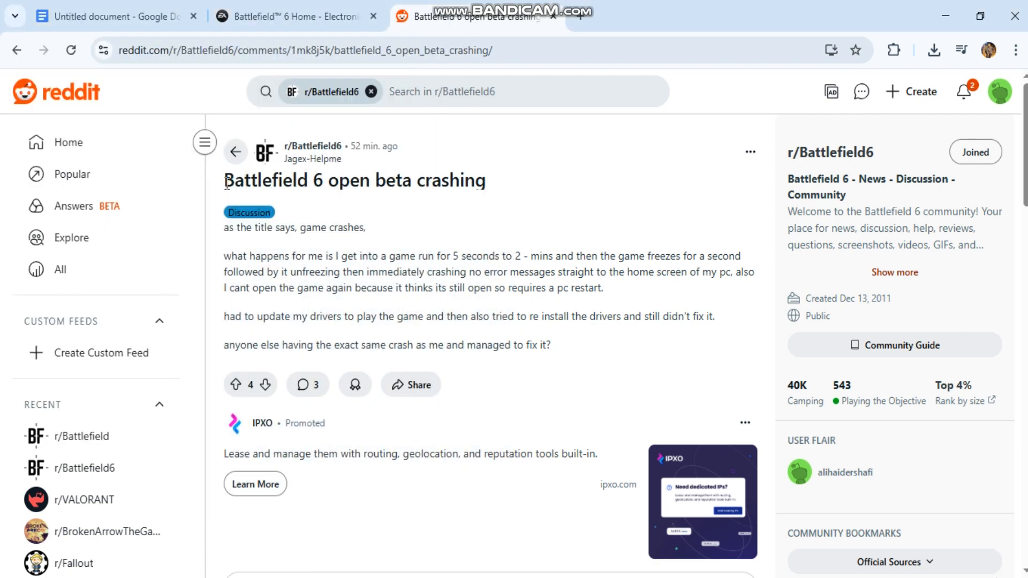
# - Highlight the Reddit post's title and crash description, then move to the Google Docs guide
pyautogui.moveTo(225, 181); pyautogui.dragTo(508, 187)
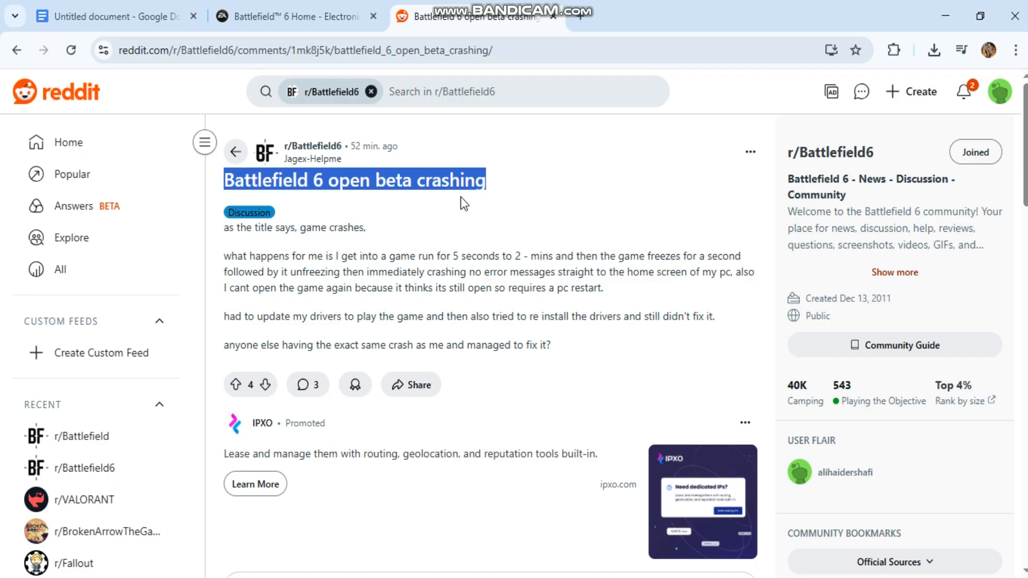
pyautogui.moveTo(351, 256); pyautogui.dragTo(342, 255)
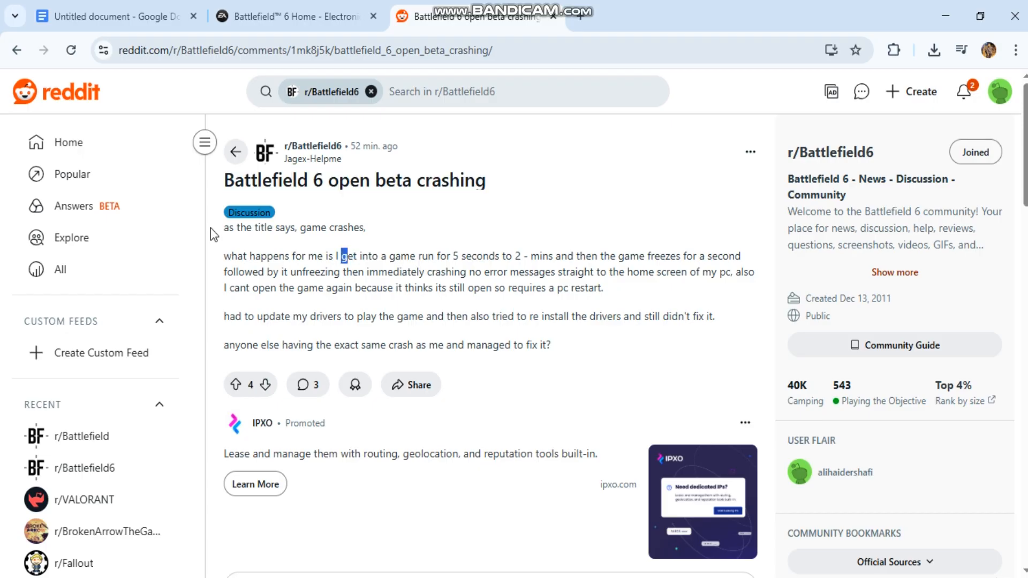
pyautogui.moveTo(229, 259); pyautogui.dragTo(563, 345)
pyautogui.click(402, 274)
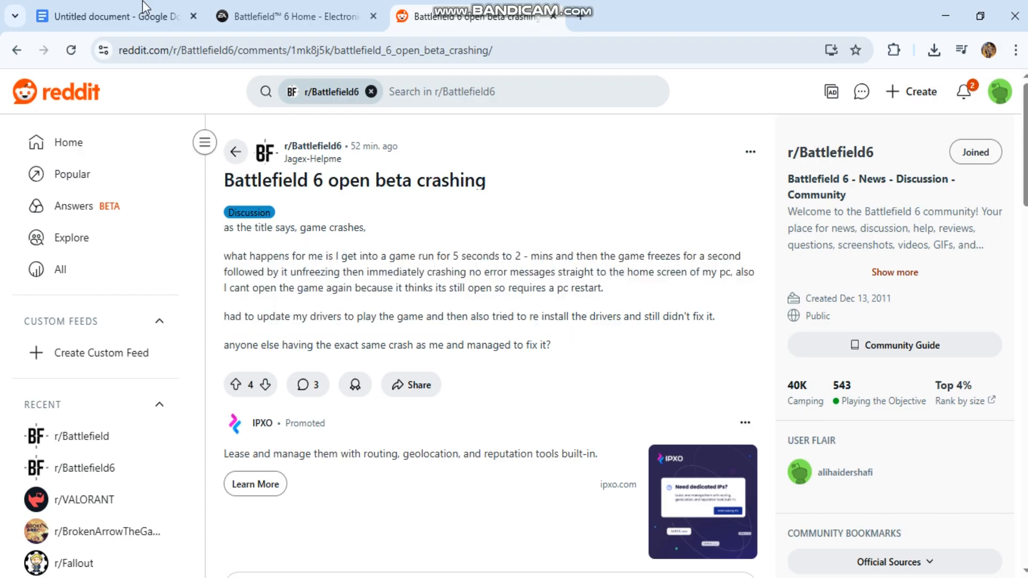
# - Highlight the Step 1 Compatibility tab, run-as-administrator and Apply > OK lines, then the Step 2 Disable Overlays heading
pyautogui.click(112, 16)
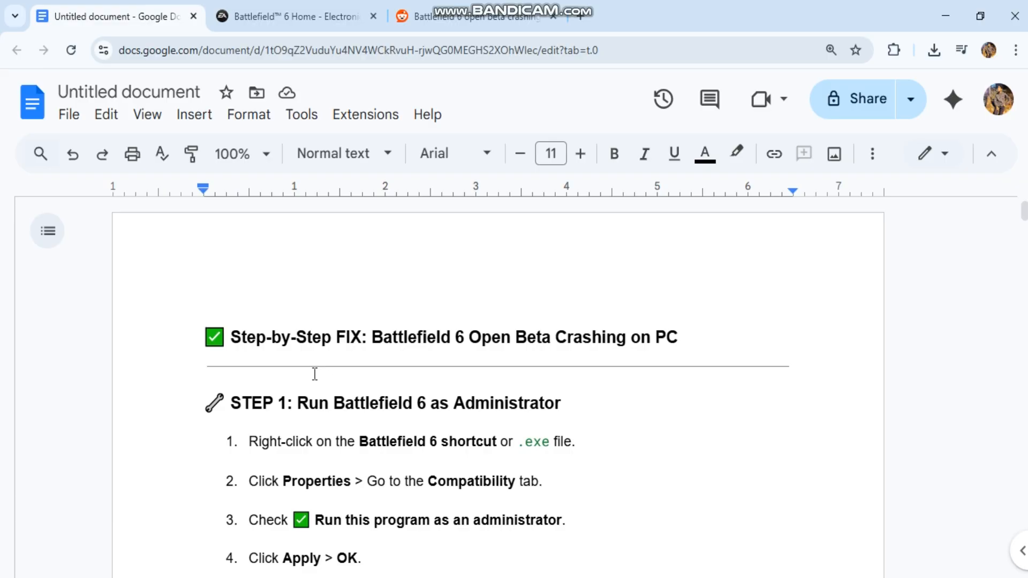
pyautogui.moveTo(208, 401); pyautogui.dragTo(587, 401)
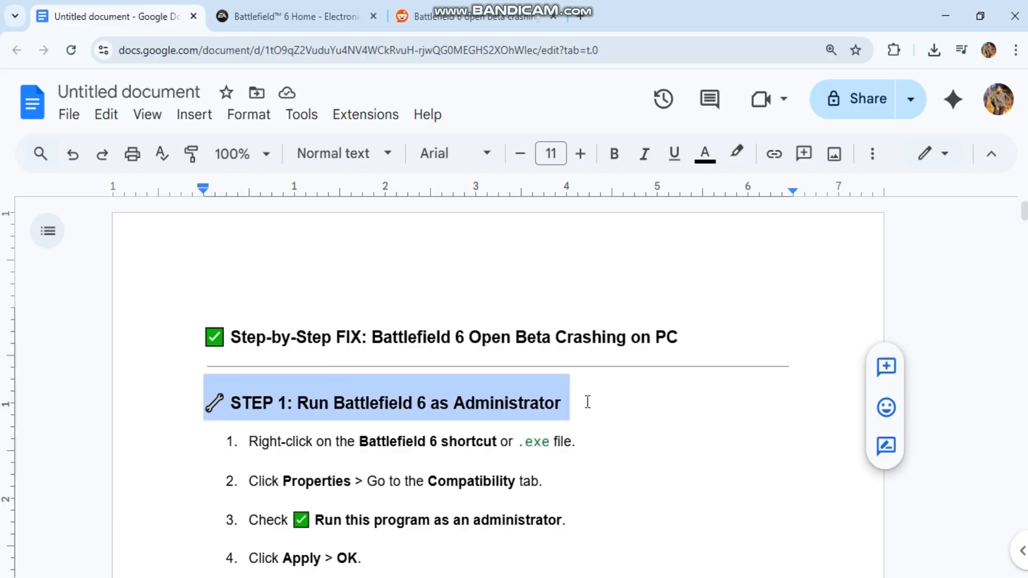
pyautogui.scroll(-1, 587, 402)
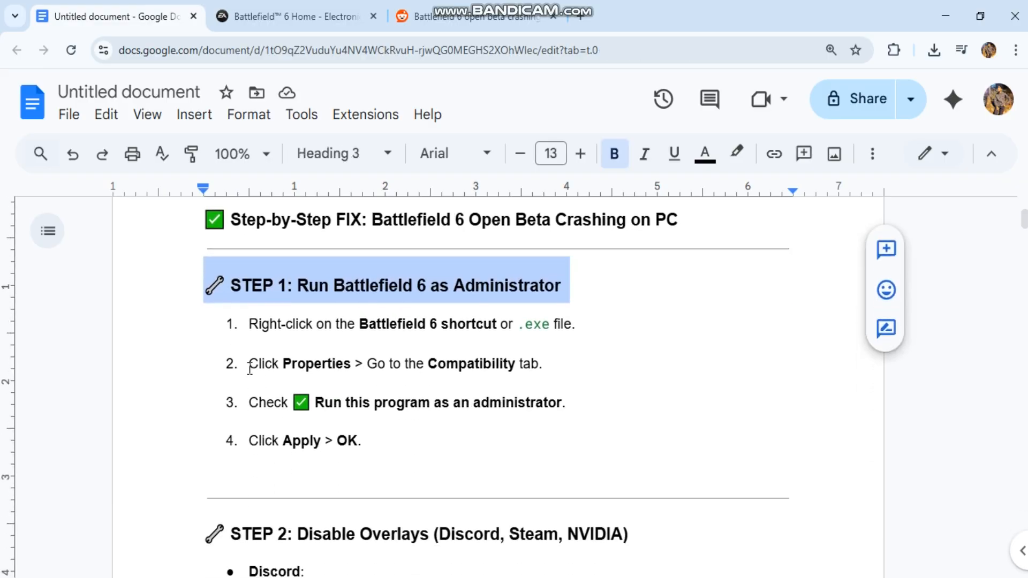
pyautogui.moveTo(248, 364); pyautogui.dragTo(545, 367)
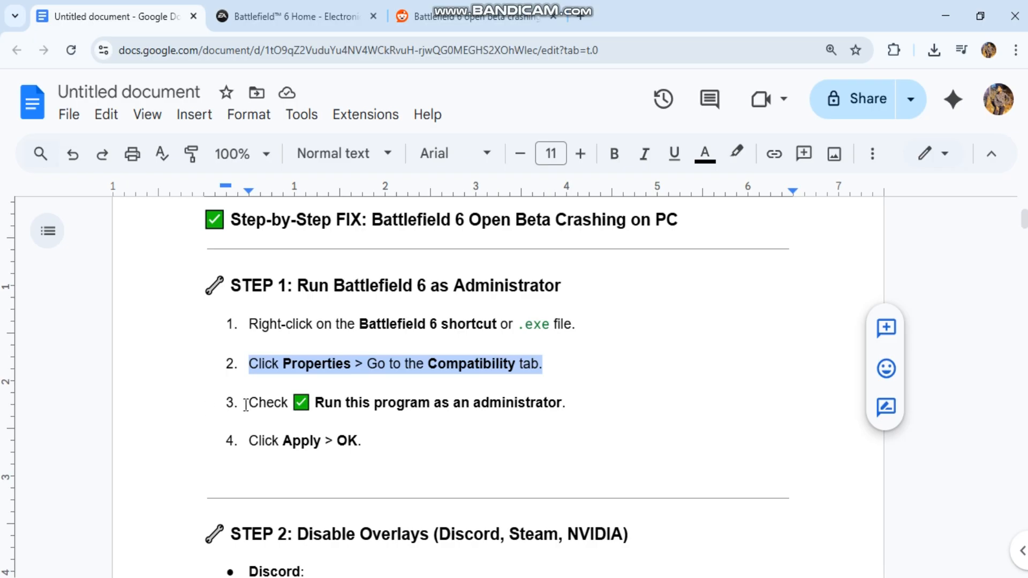
pyautogui.moveTo(245, 403); pyautogui.dragTo(574, 411)
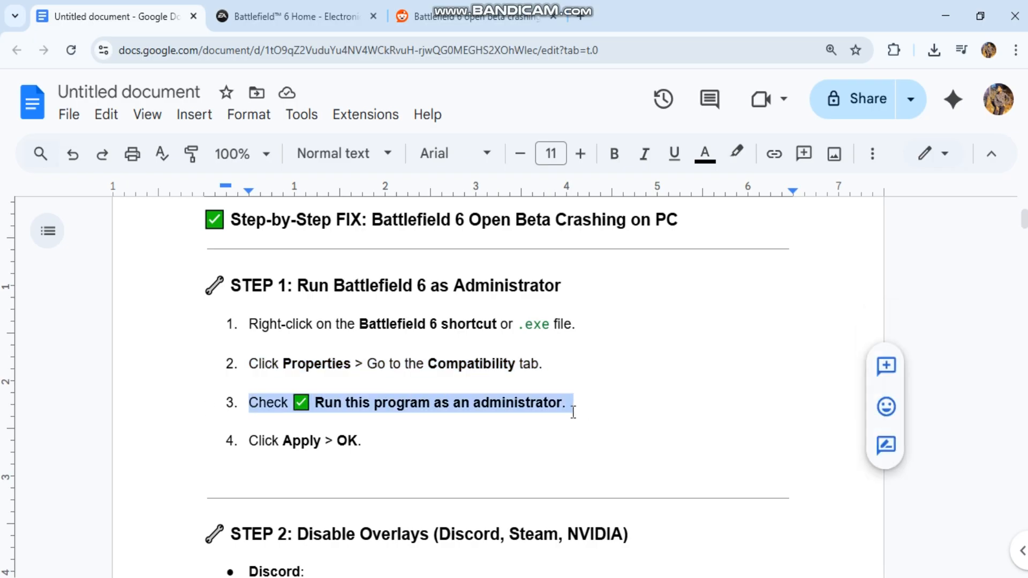
pyautogui.moveTo(245, 440); pyautogui.dragTo(359, 443)
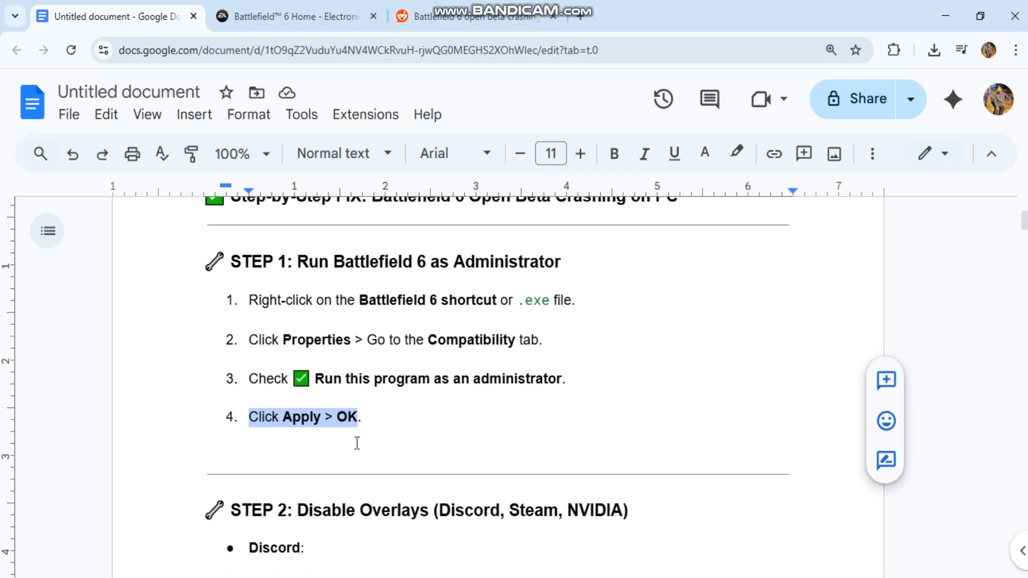
pyautogui.scroll(-4, 359, 443)
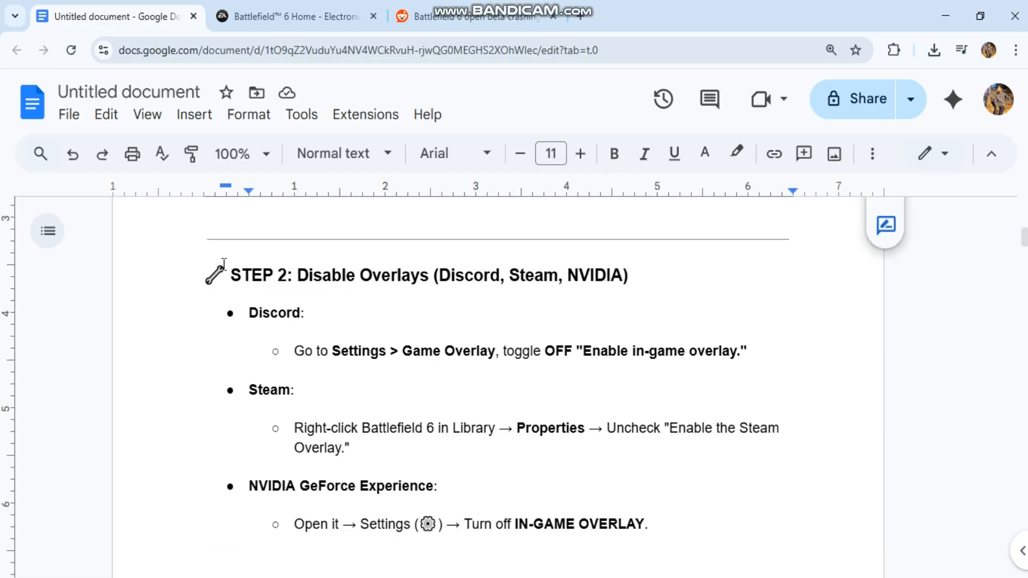
pyautogui.tripleClick(663, 286)
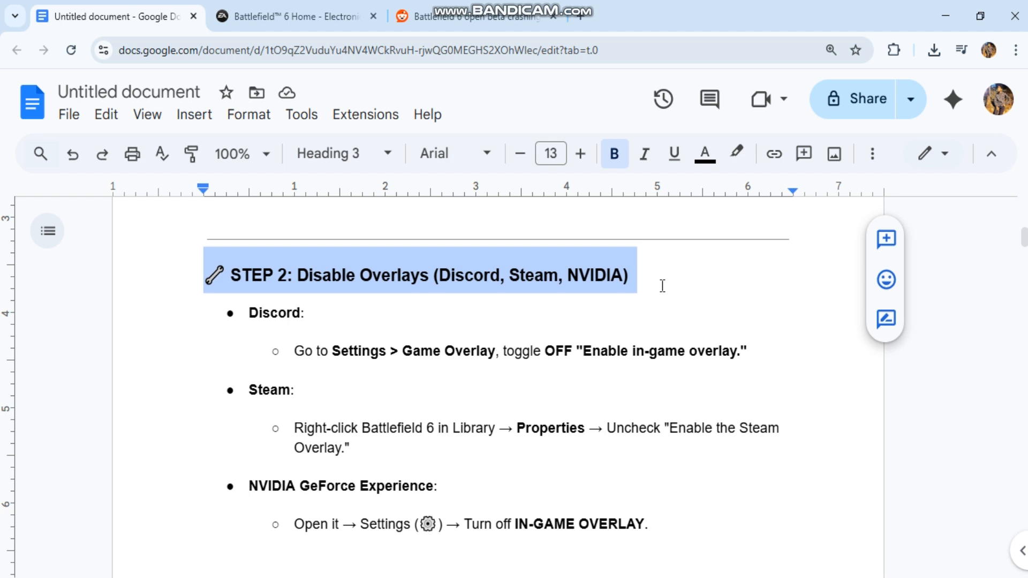
# - Inspect the Google Chrome and Bandicam processes' End task options in Task Manager, then return to the guide
pyautogui.hotkey('ctrl', 'shift', 'Escape')
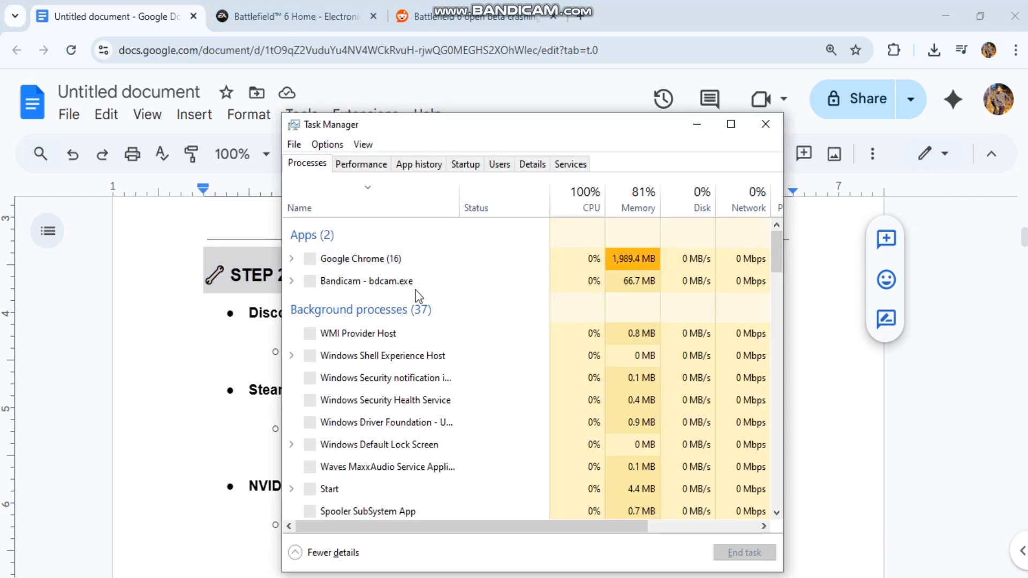
pyautogui.click(426, 281)
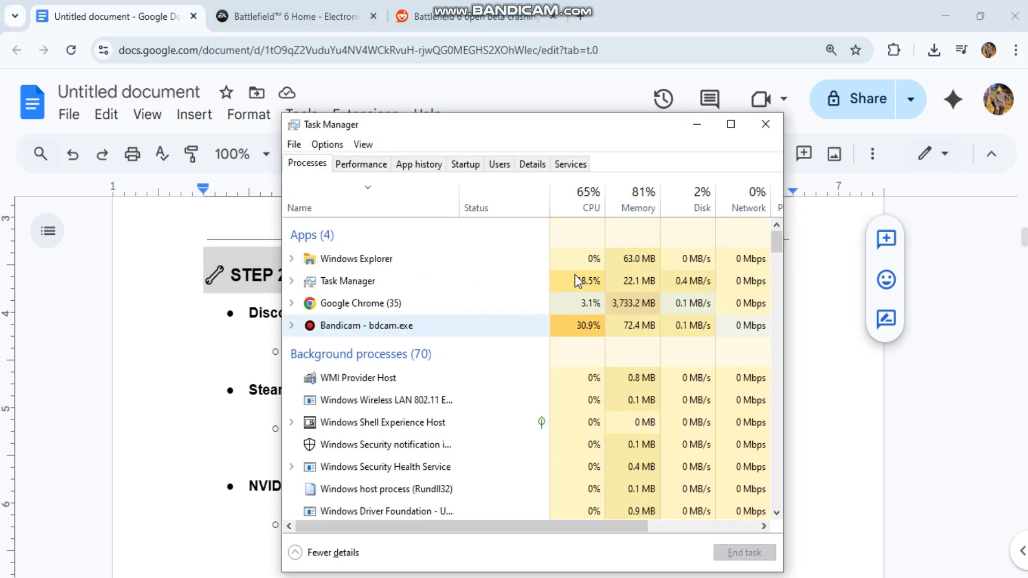
pyautogui.rightClick(477, 306)
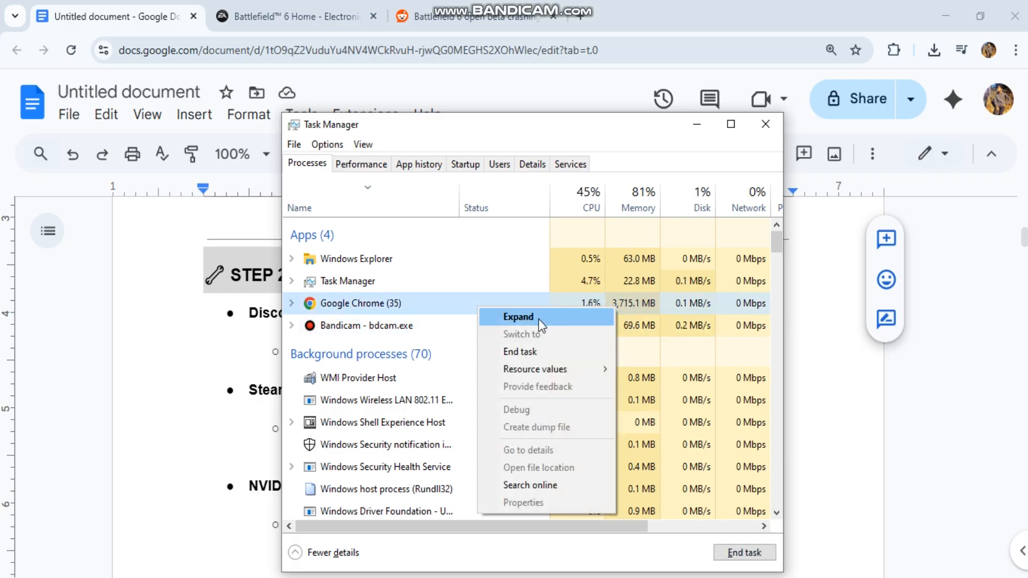
pyautogui.rightClick(368, 327)
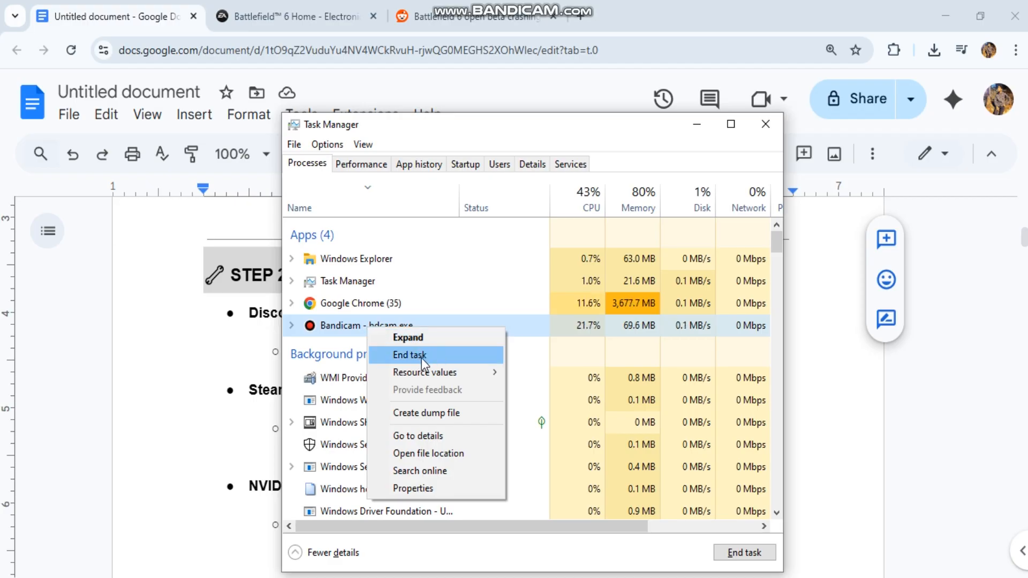
pyautogui.click(230, 355)
pyautogui.click(394, 379)
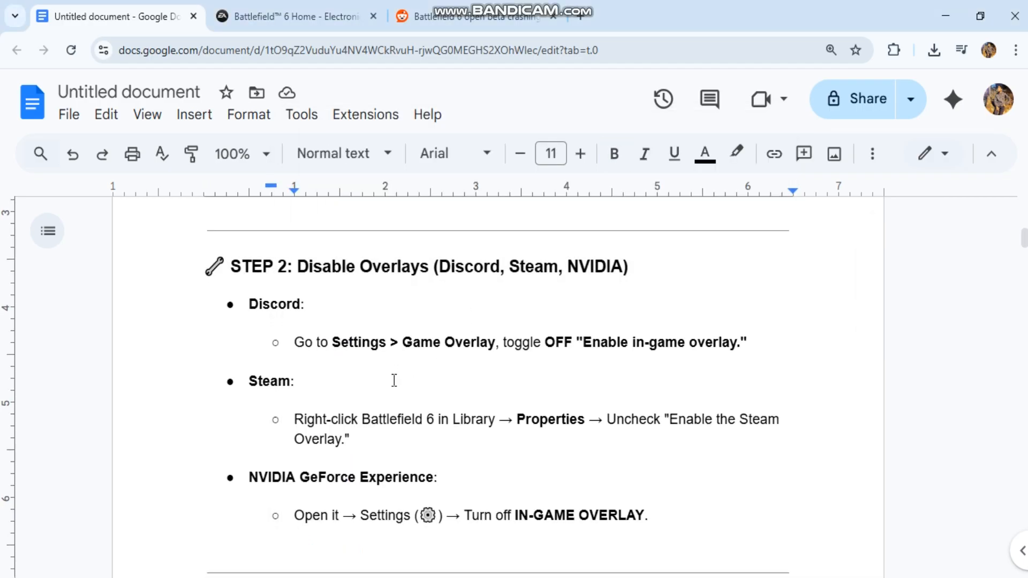
pyautogui.scroll(-3, 394, 380)
pyautogui.scroll(-3, 394, 379)
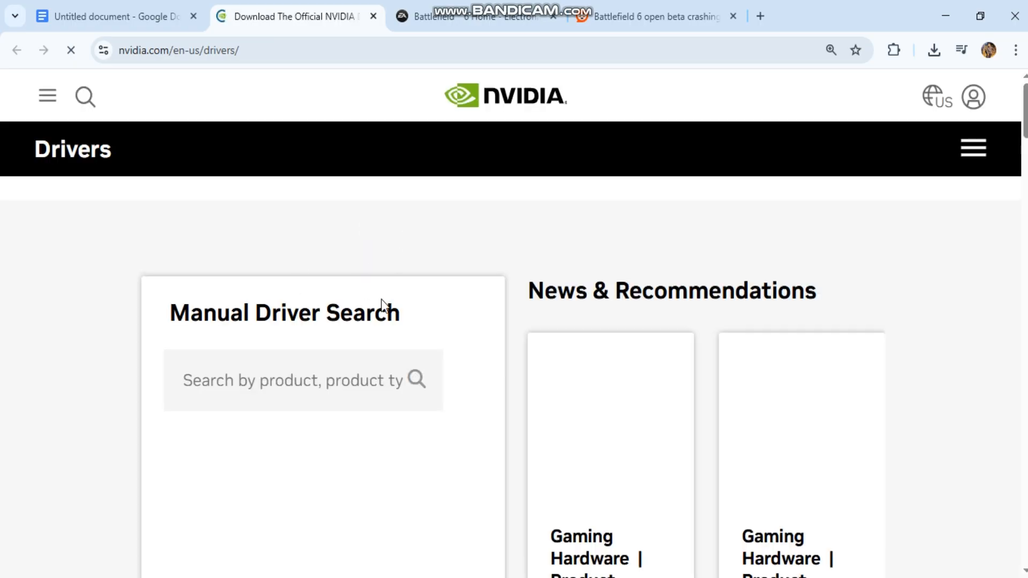
pyautogui.scroll(-3, 382, 299)
pyautogui.scroll(-2, 382, 300)
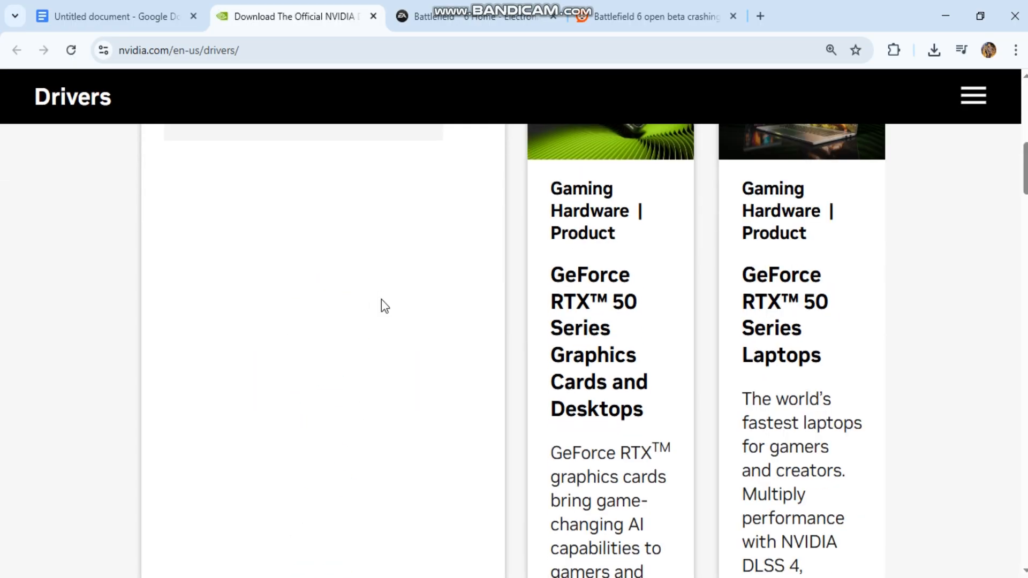
pyautogui.scroll(-3, 381, 300)
pyautogui.scroll(3, 382, 299)
pyautogui.scroll(2, 381, 300)
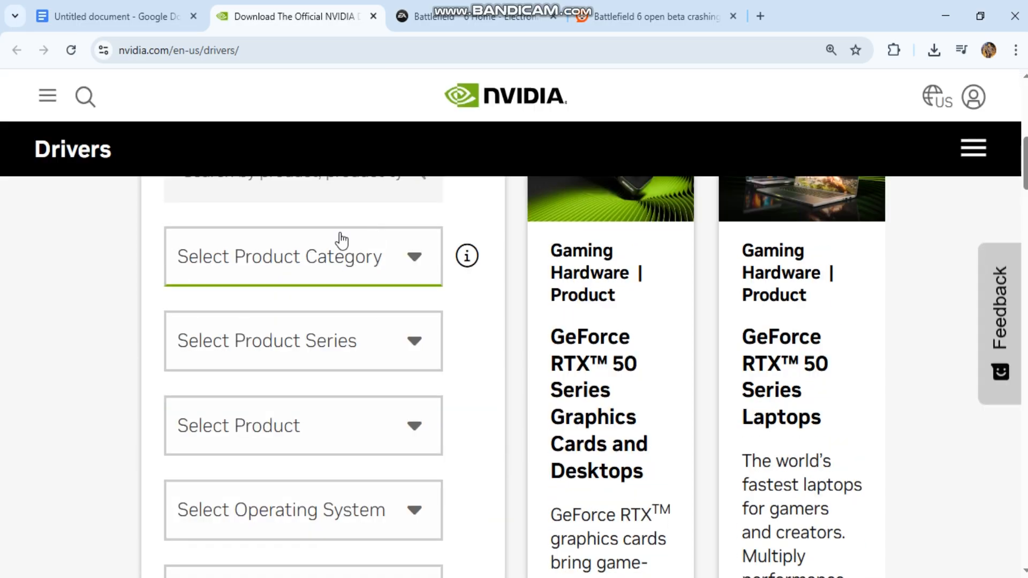
pyautogui.scroll(4, 406, 297)
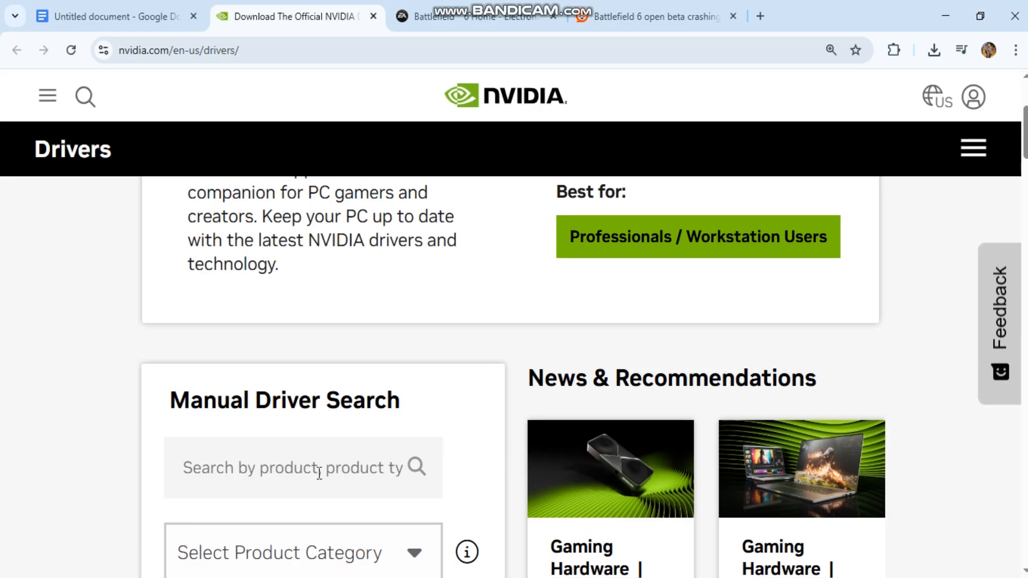
pyautogui.scroll(-3, 319, 473)
pyautogui.scroll(-1, 319, 473)
pyautogui.click(112, 16)
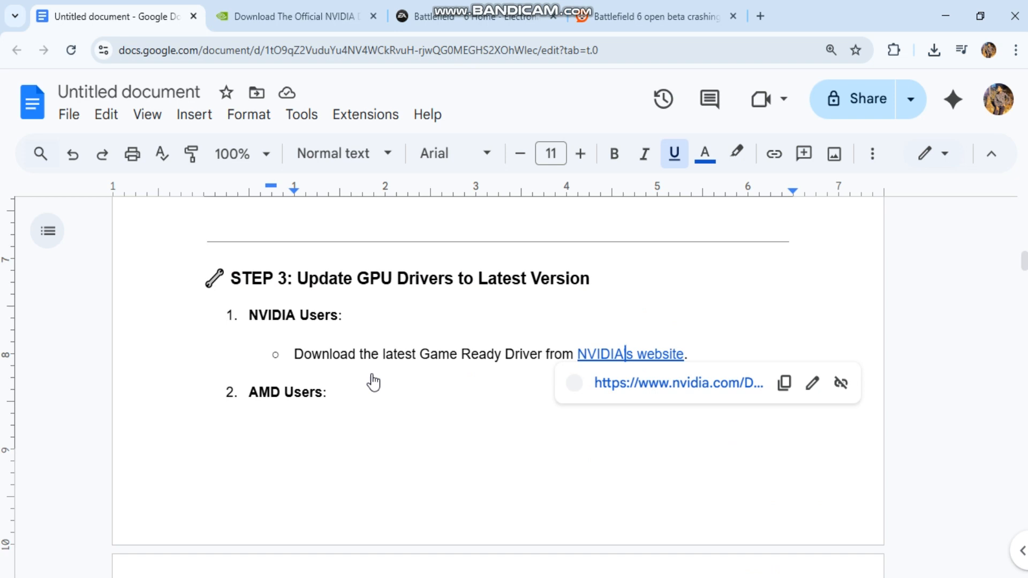
pyautogui.scroll(-4, 374, 383)
pyautogui.scroll(-2, 374, 383)
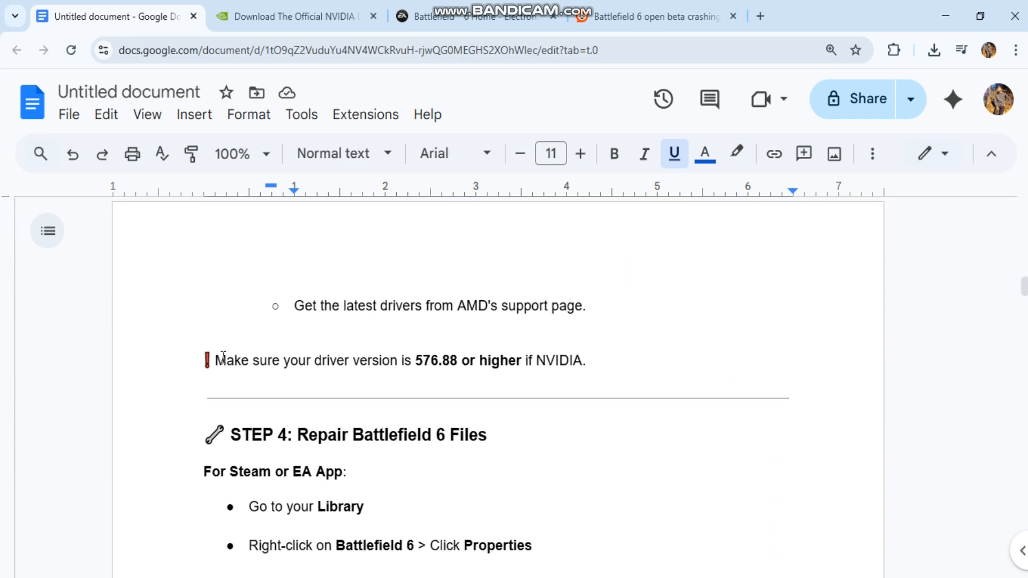
pyautogui.tripleClick(375, 368)
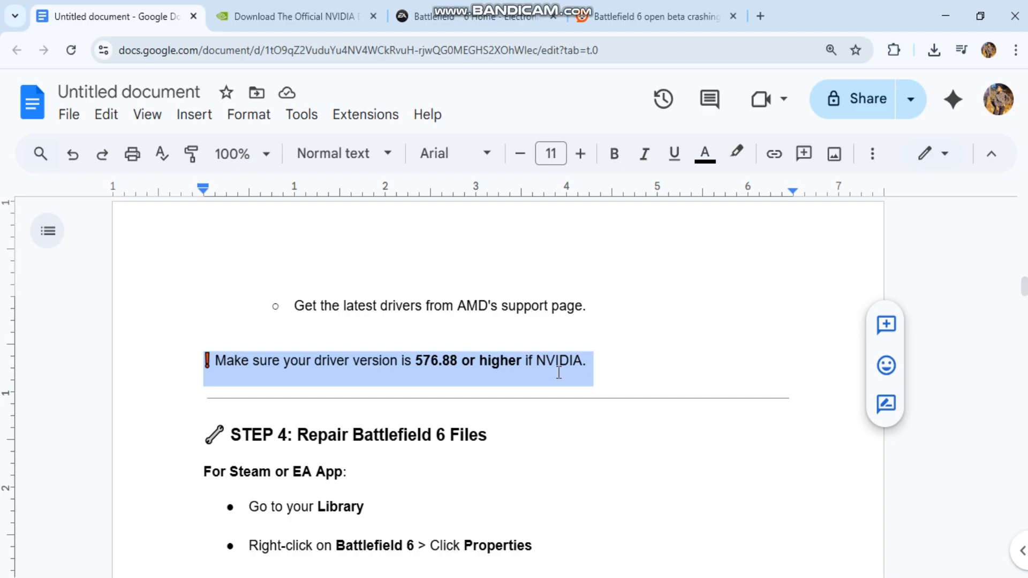
pyautogui.scroll(-2, 559, 373)
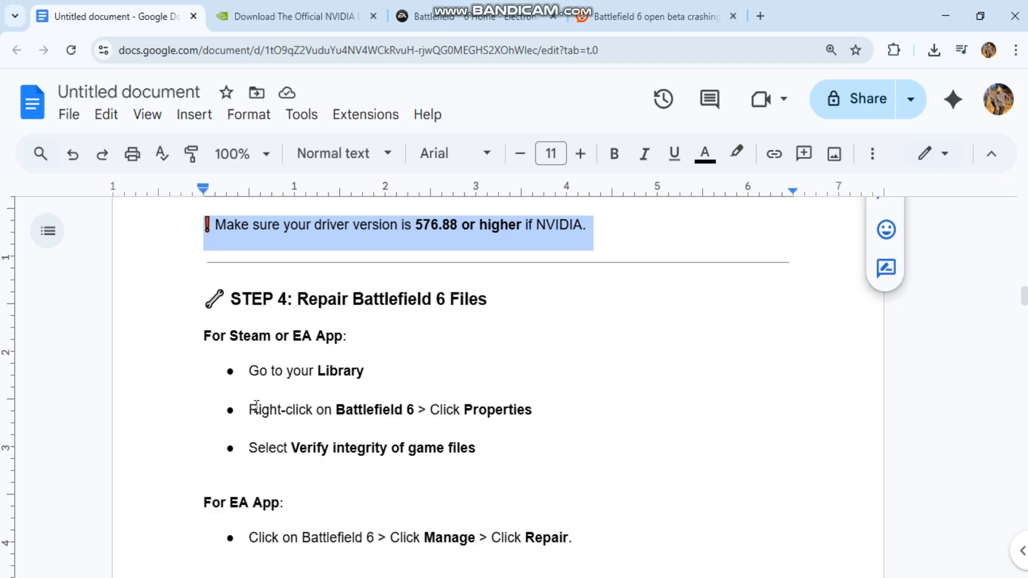
pyautogui.tripleClick(534, 410)
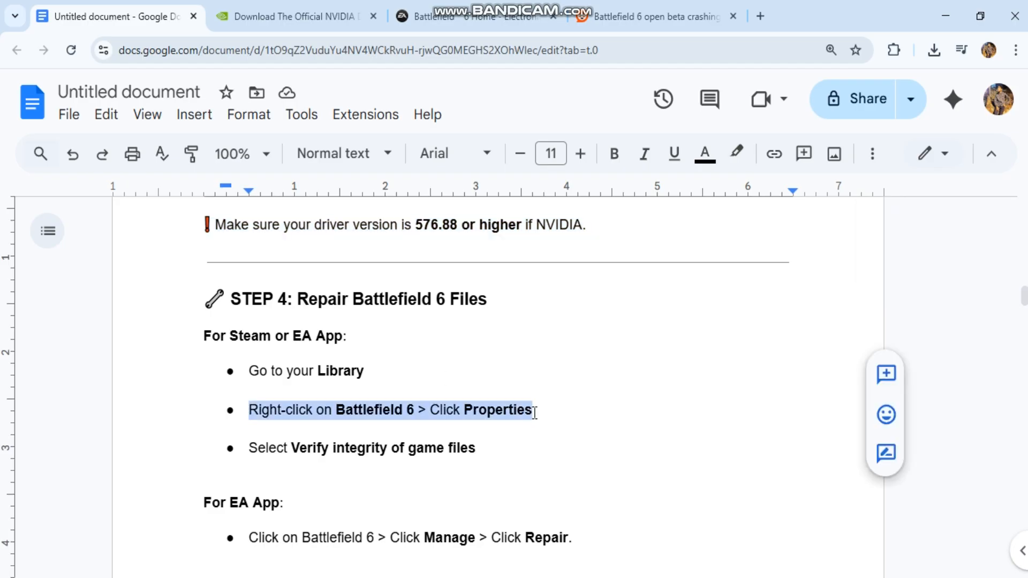
pyautogui.moveTo(249, 448); pyautogui.dragTo(530, 442)
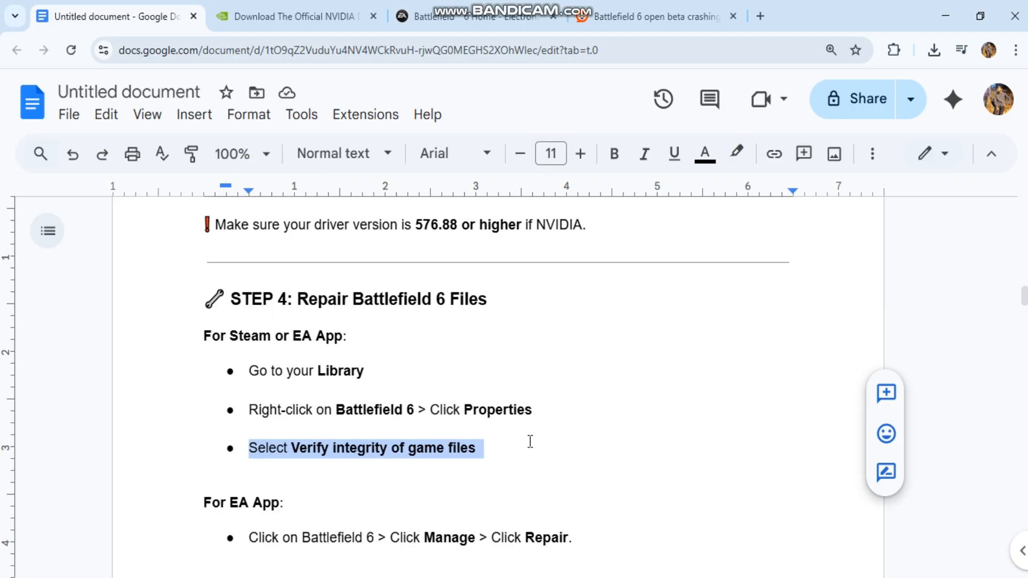
pyautogui.scroll(-1, 530, 443)
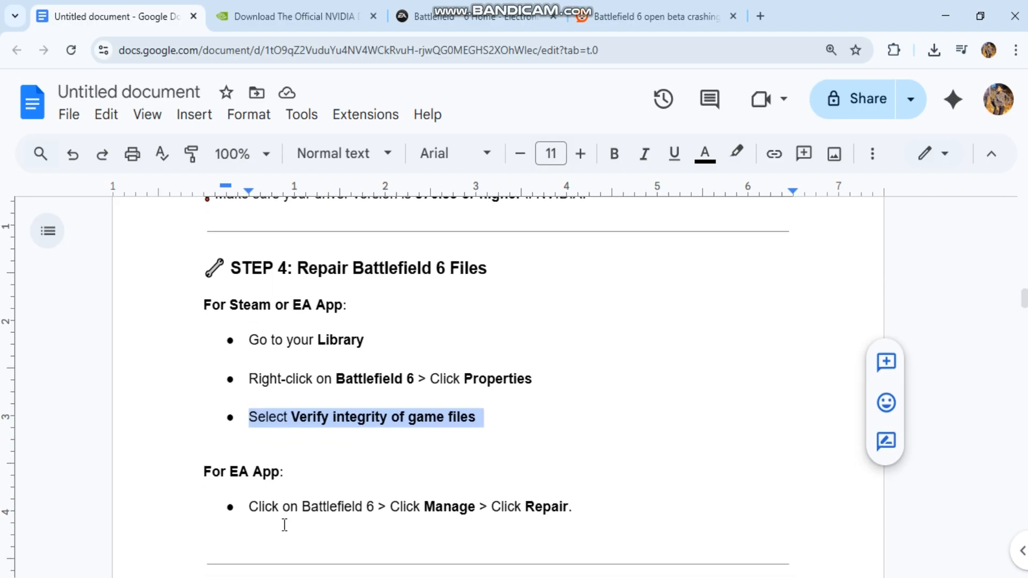
pyautogui.moveTo(249, 508); pyautogui.dragTo(594, 502)
pyautogui.scroll(-2, 595, 502)
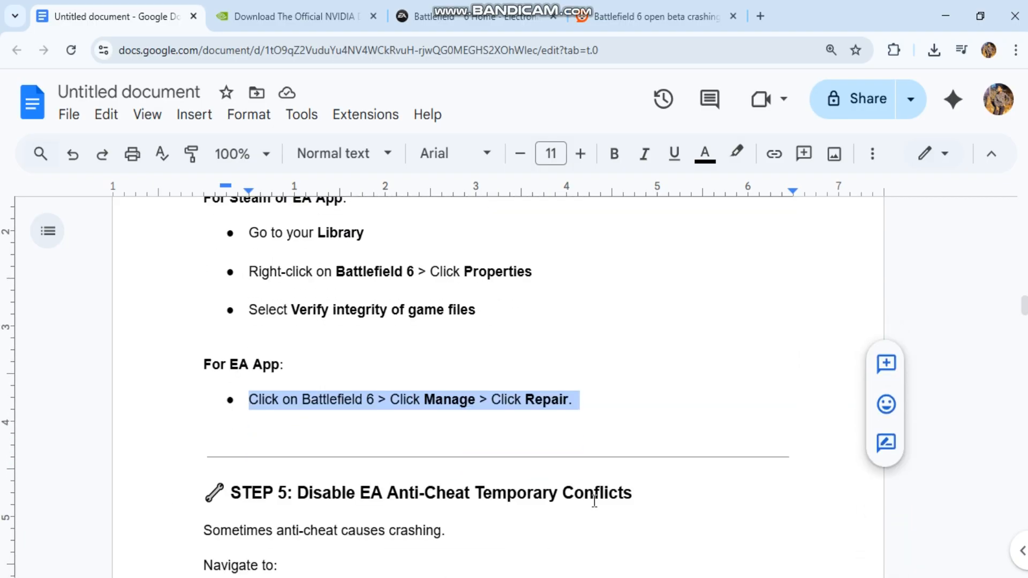
pyautogui.scroll(-1, 594, 503)
pyautogui.scroll(-1, 595, 503)
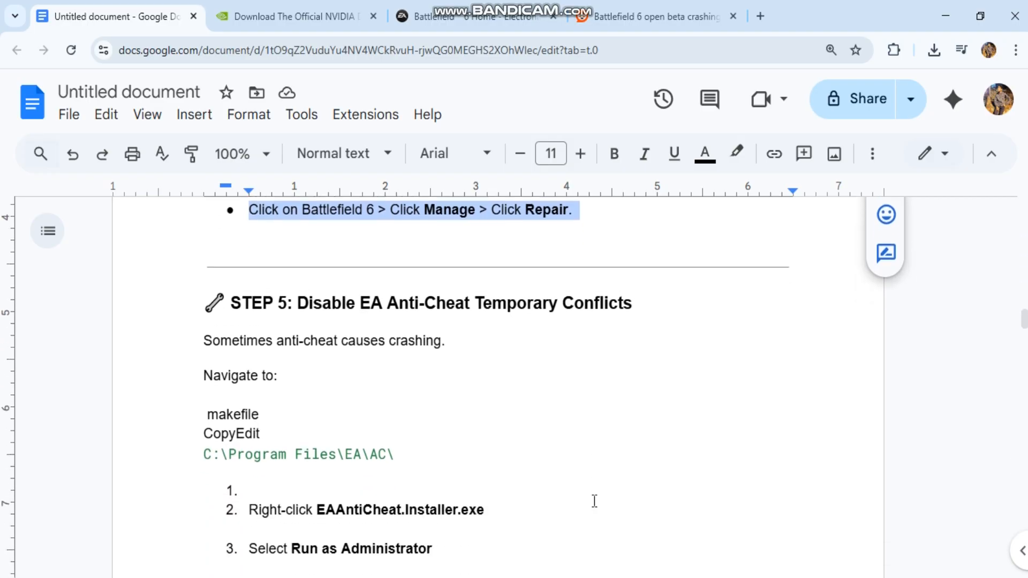
pyautogui.scroll(-1, 595, 502)
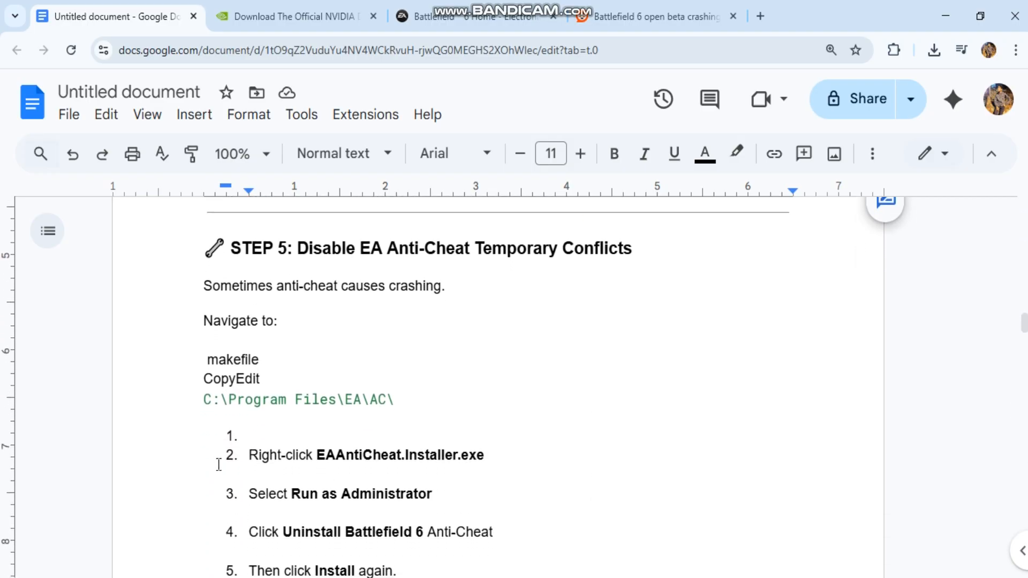
pyautogui.scroll(-1, 219, 465)
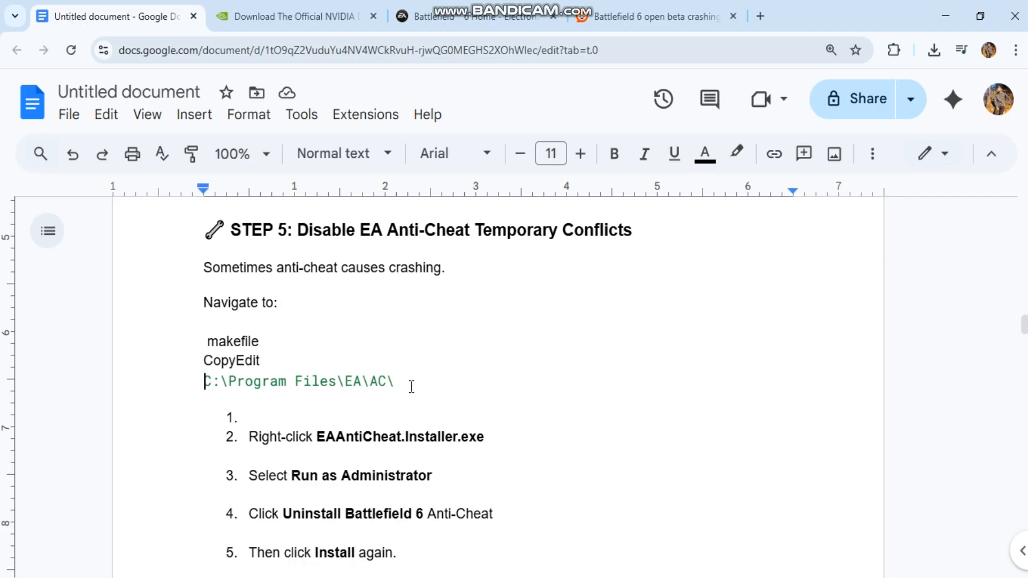
pyautogui.moveTo(202, 383); pyautogui.dragTo(398, 385)
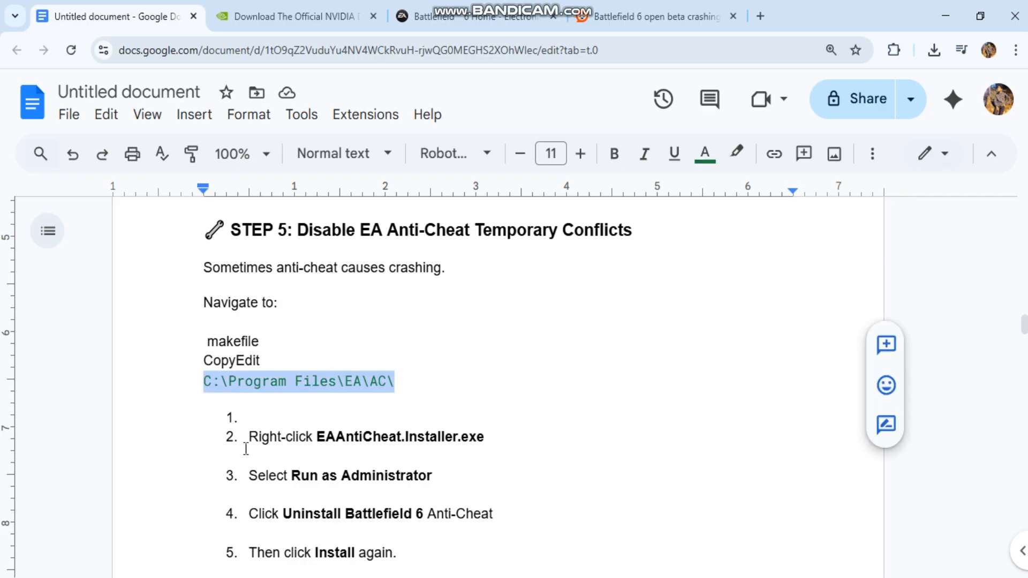
pyautogui.moveTo(244, 436); pyautogui.dragTo(488, 438)
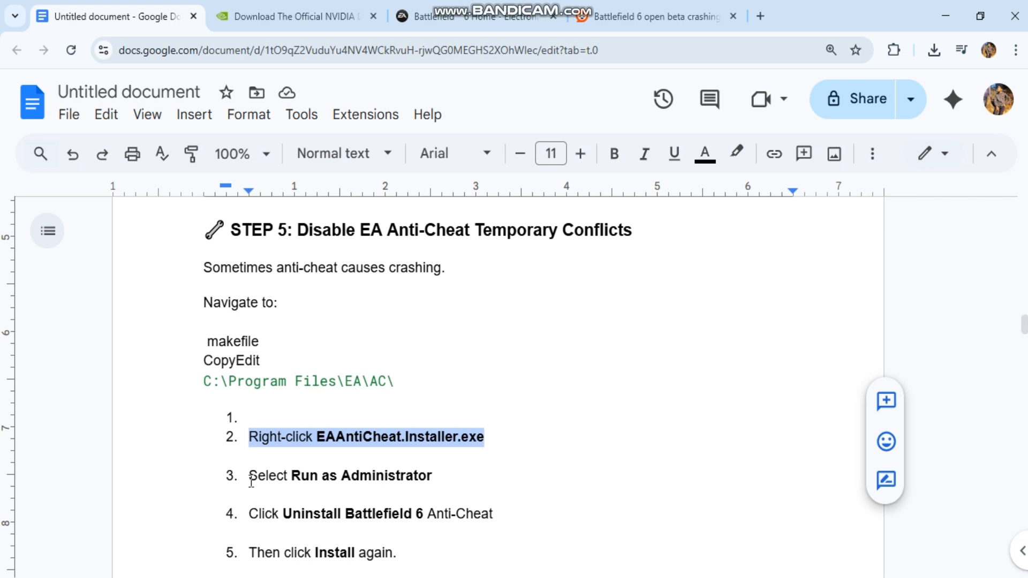
pyautogui.moveTo(249, 477); pyautogui.dragTo(434, 478)
pyautogui.click(454, 16)
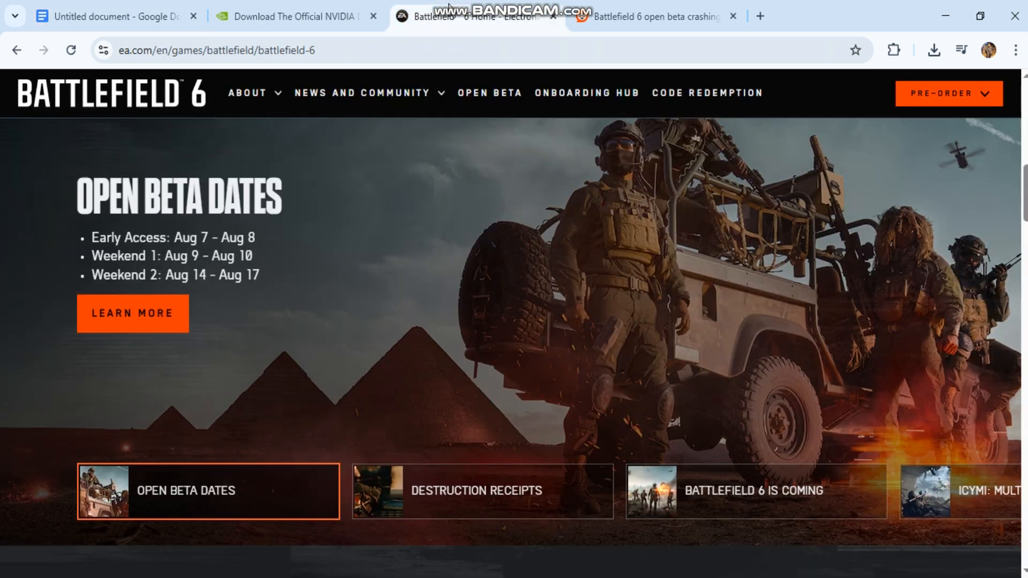
pyautogui.scroll(-8, 369, 482)
pyautogui.scroll(-8, 369, 482)
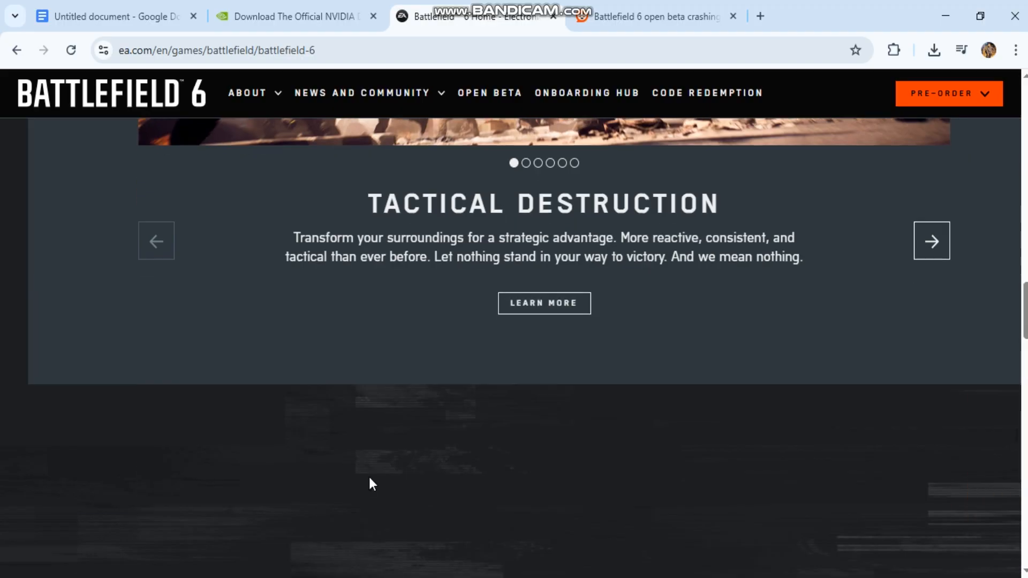
pyautogui.scroll(-5, 369, 483)
pyautogui.click(113, 16)
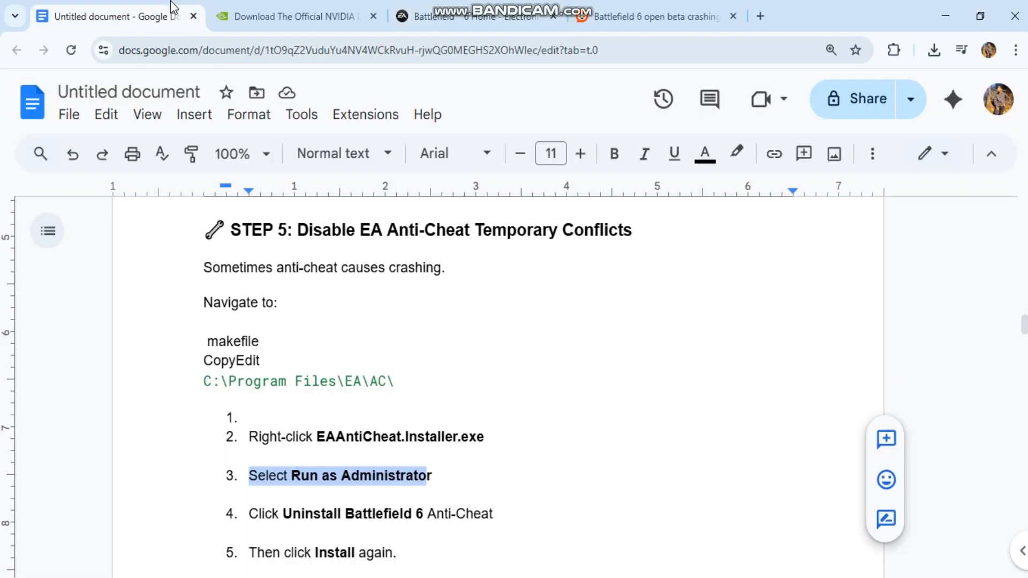
pyautogui.scroll(-3, 371, 323)
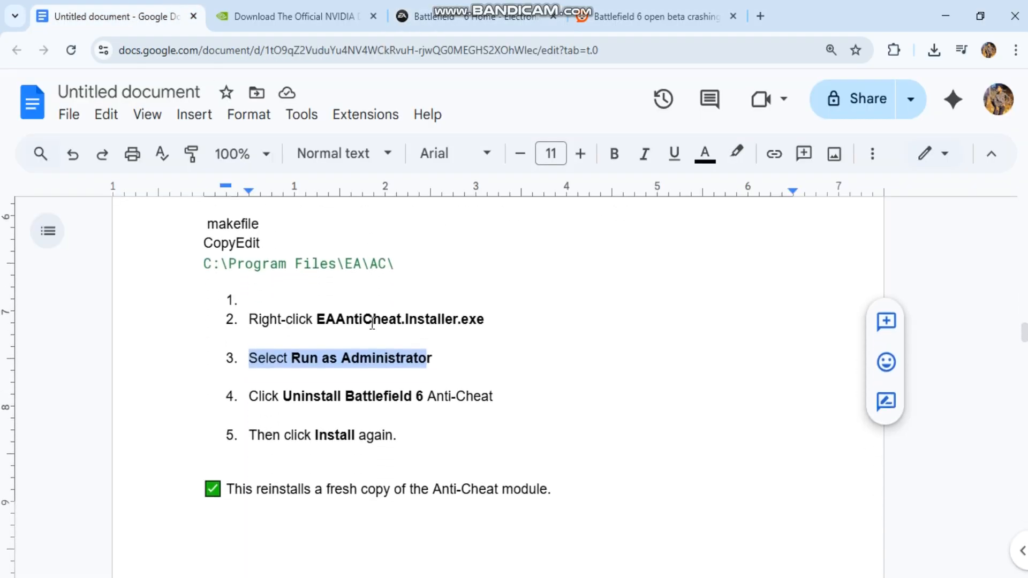
pyautogui.scroll(-2, 372, 323)
pyautogui.scroll(-2, 372, 324)
pyautogui.scroll(-2, 373, 323)
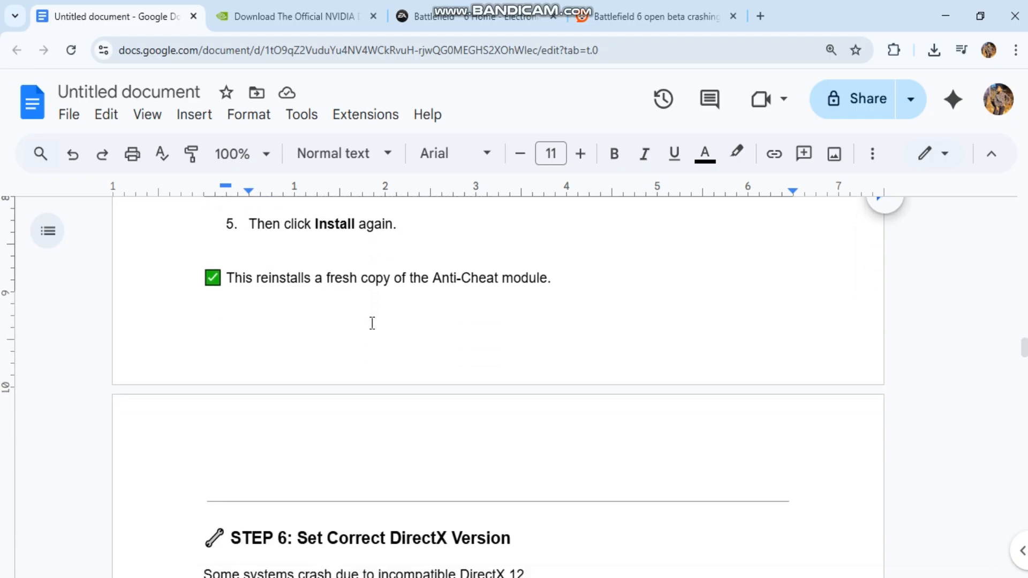
pyautogui.scroll(-2, 372, 323)
pyautogui.scroll(-2, 372, 323)
pyautogui.scroll(-2, 372, 323)
pyautogui.scroll(-1, 372, 323)
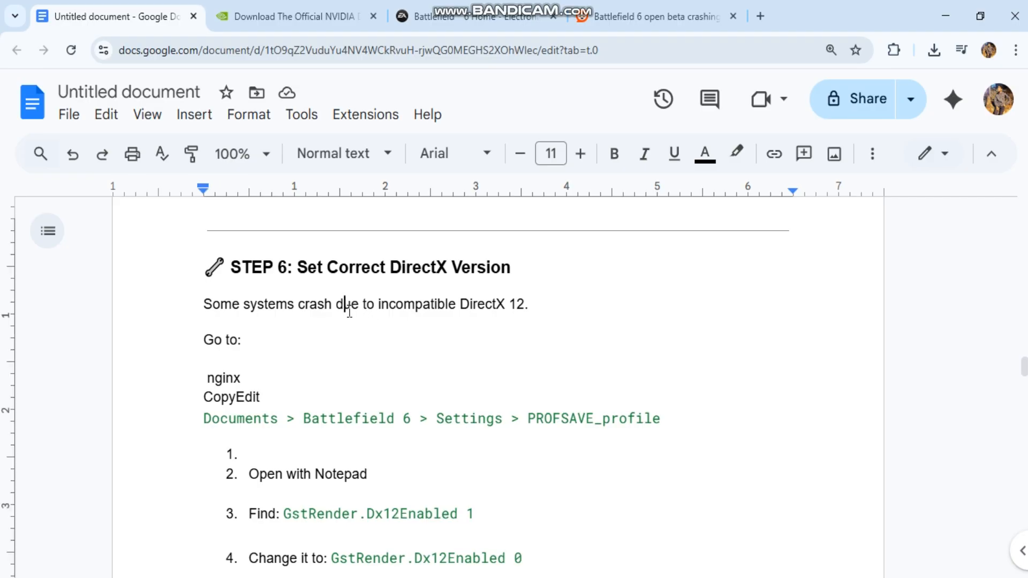
pyautogui.doubleClick(348, 312)
pyautogui.tripleClick(348, 312)
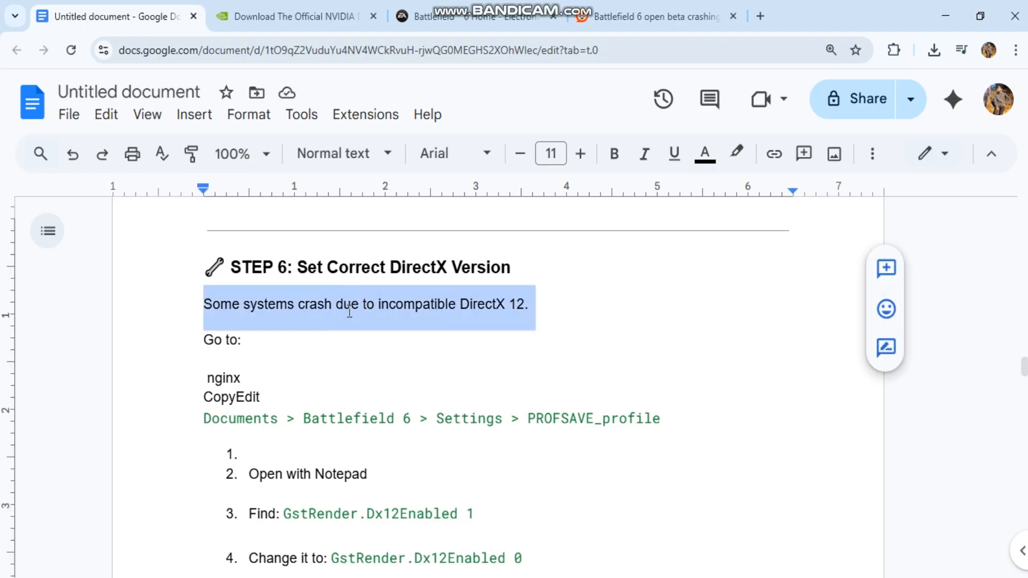
pyautogui.moveTo(192, 421); pyautogui.dragTo(668, 418)
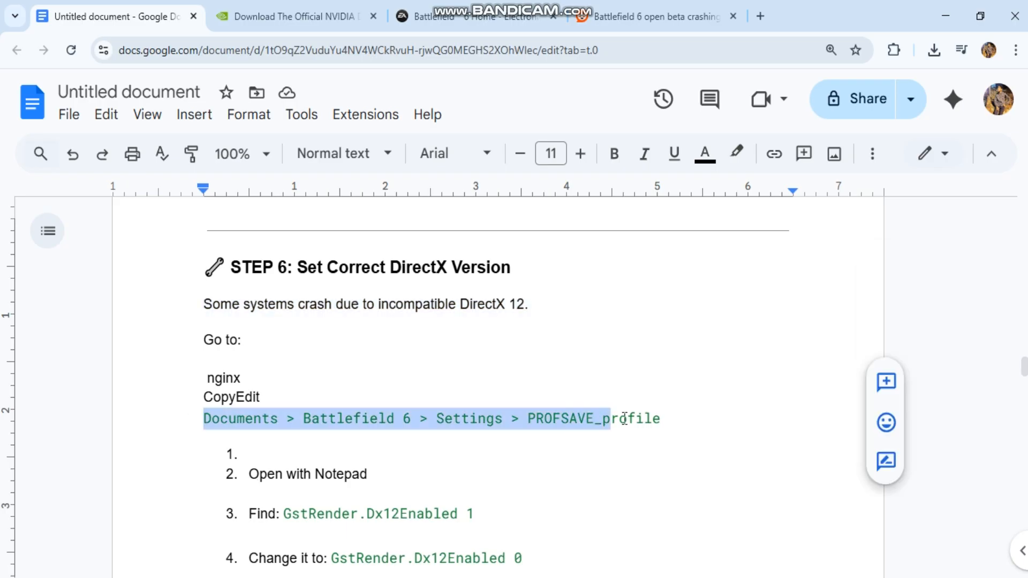
pyautogui.scroll(-1, 669, 418)
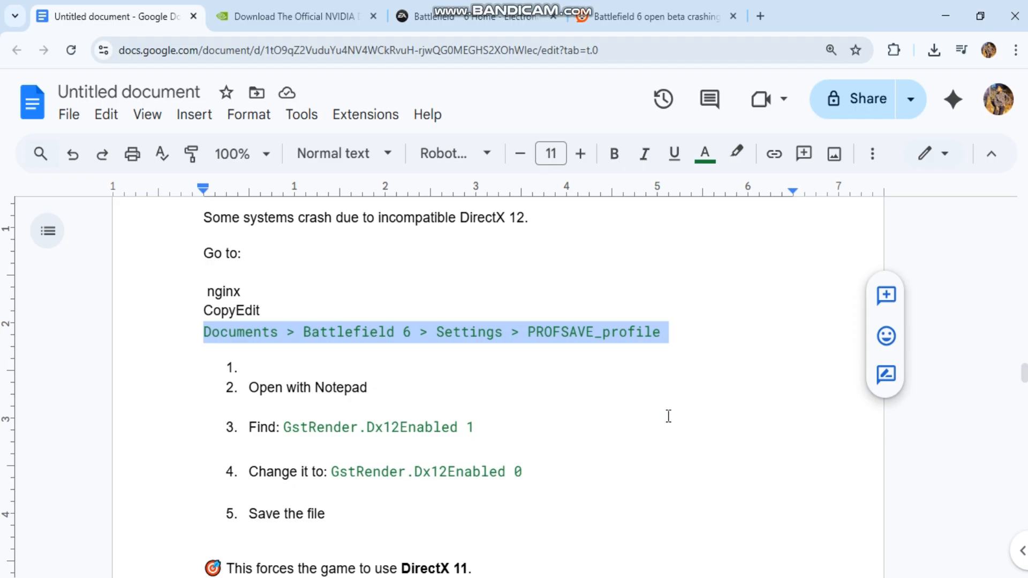
pyautogui.scroll(-1, 669, 417)
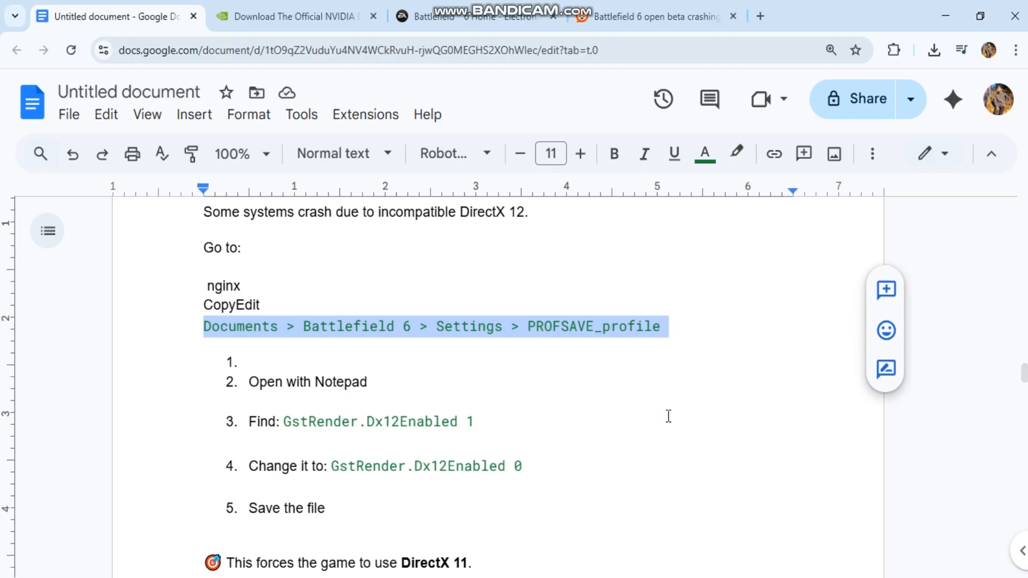
pyautogui.scroll(-1, 668, 417)
pyautogui.scroll(-1, 668, 416)
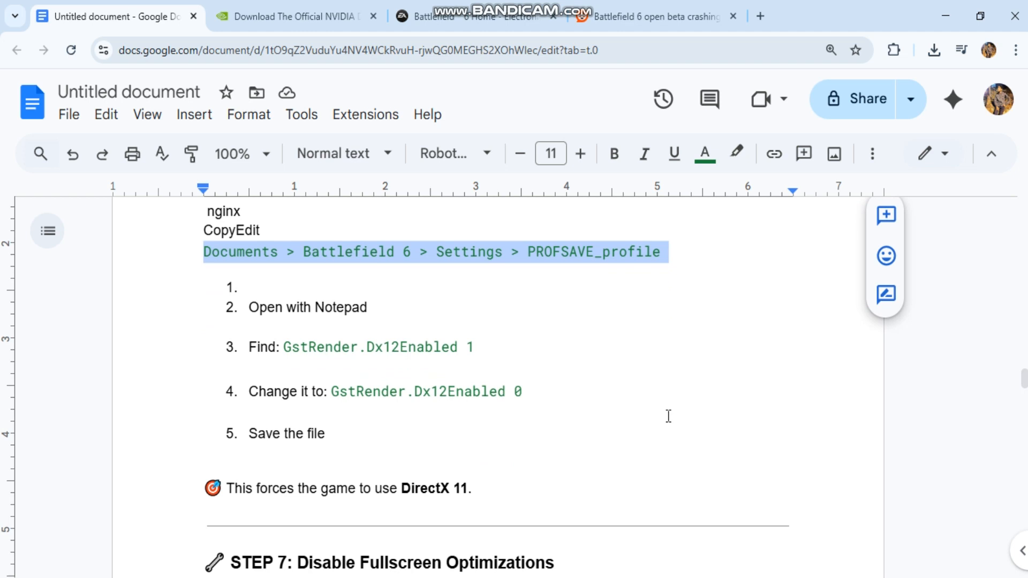
pyautogui.tripleClick(431, 484)
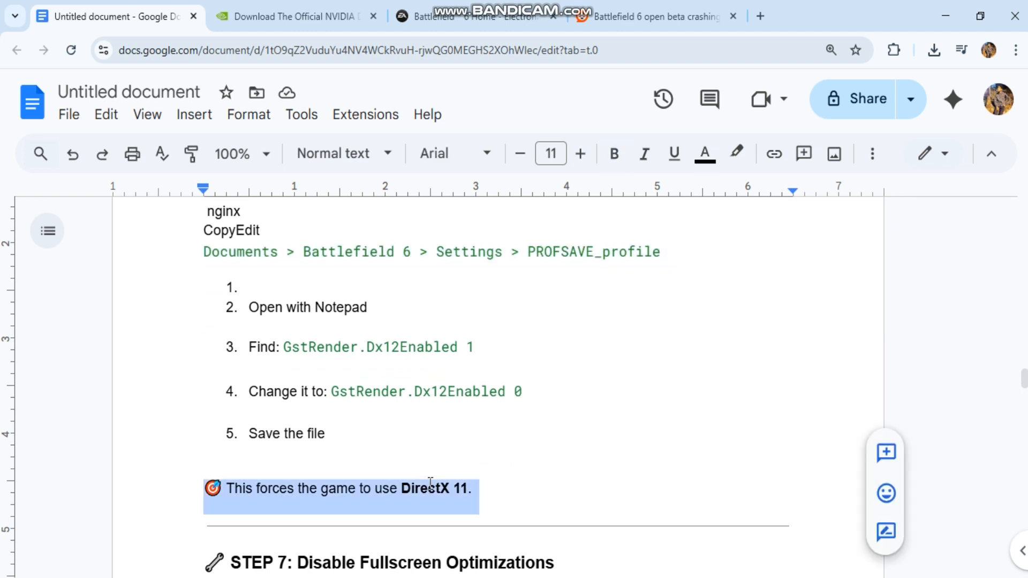
pyautogui.scroll(-2, 431, 485)
pyautogui.scroll(-1, 430, 484)
pyautogui.scroll(-1, 430, 485)
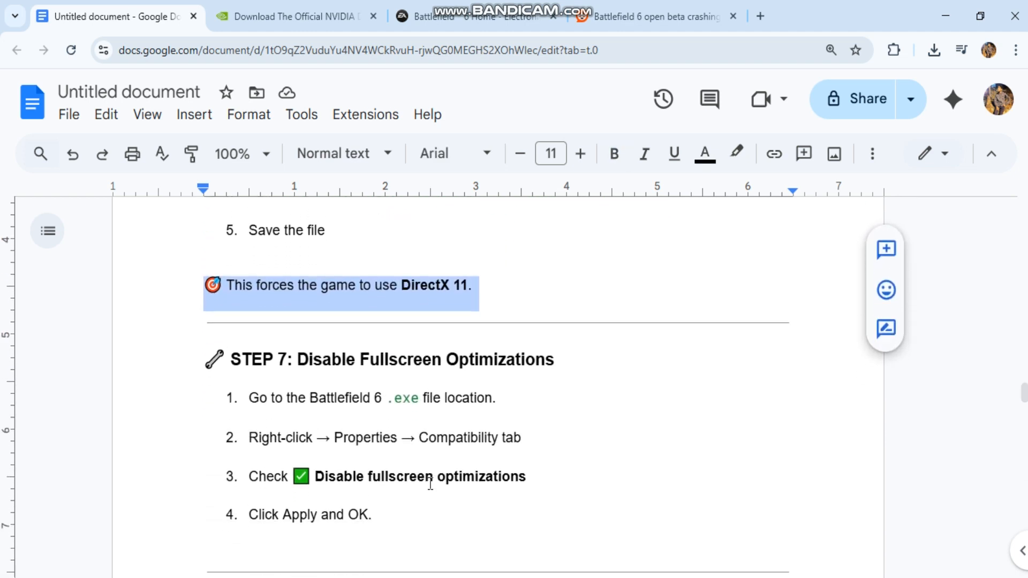
pyautogui.scroll(-1, 431, 485)
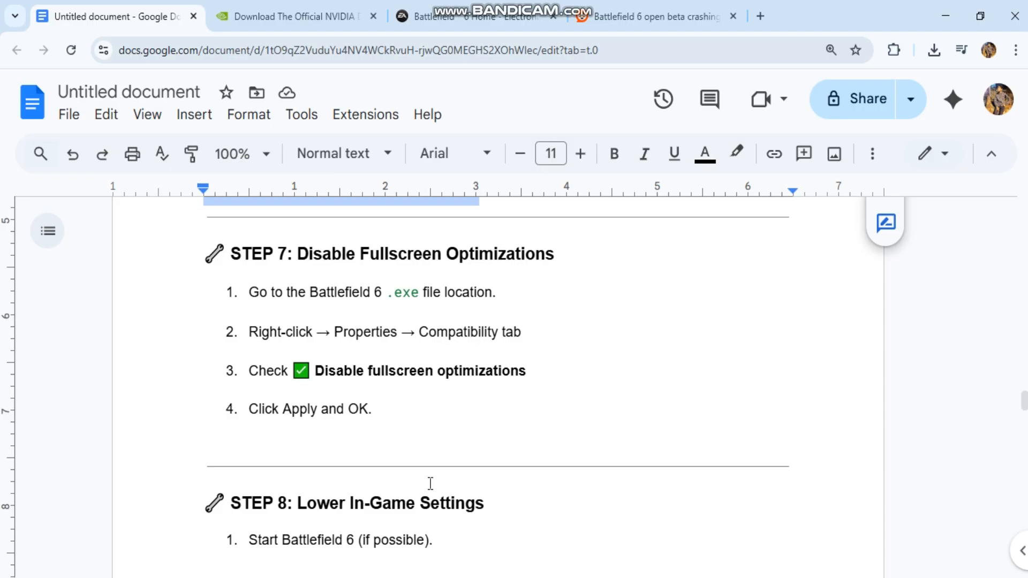
pyautogui.moveTo(249, 293); pyautogui.dragTo(527, 294)
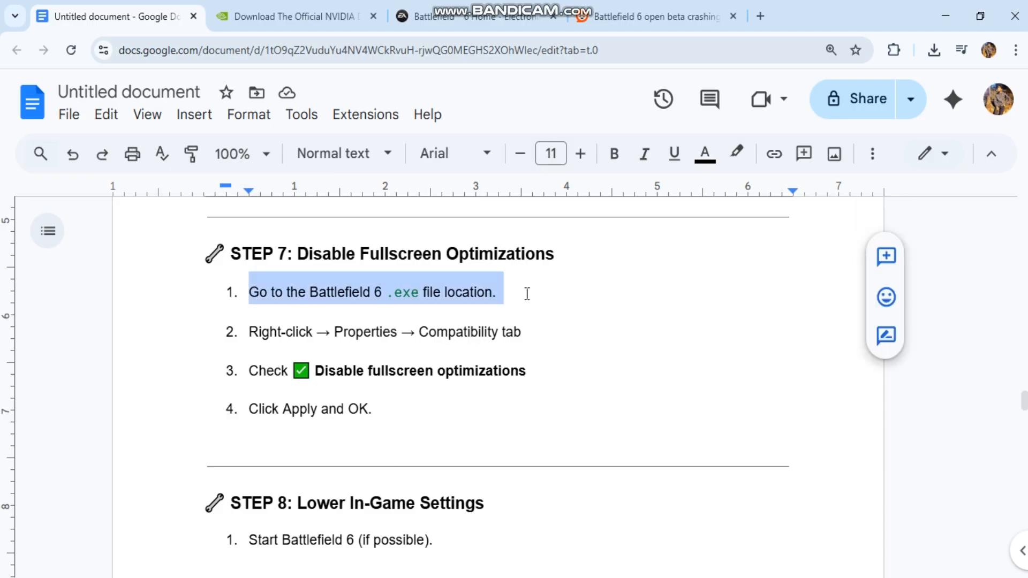
pyautogui.moveTo(252, 317); pyautogui.dragTo(524, 333)
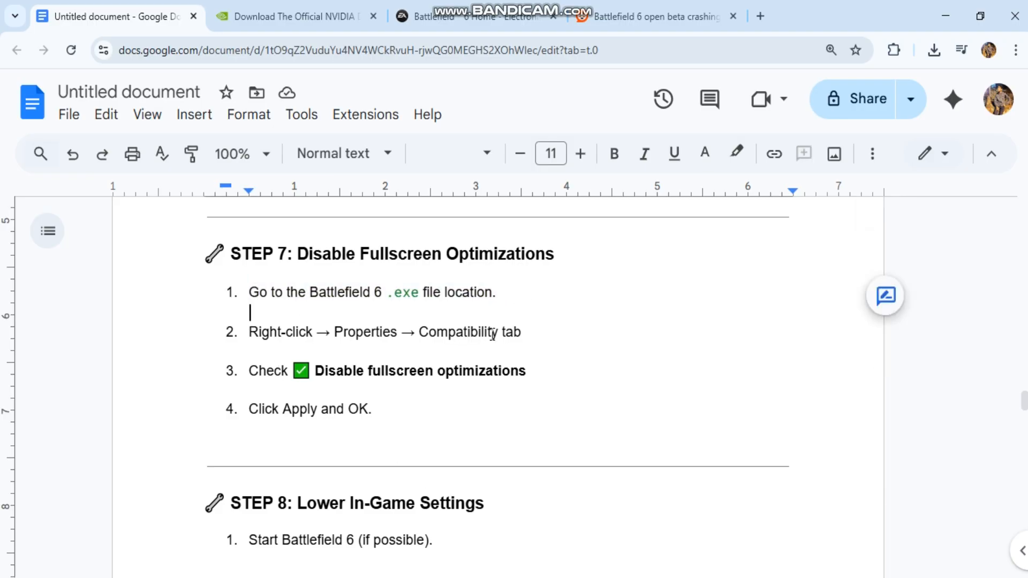
pyautogui.click(246, 371)
pyautogui.keyDown('shift'); pyautogui.click(533, 370); pyautogui.keyUp('shift')
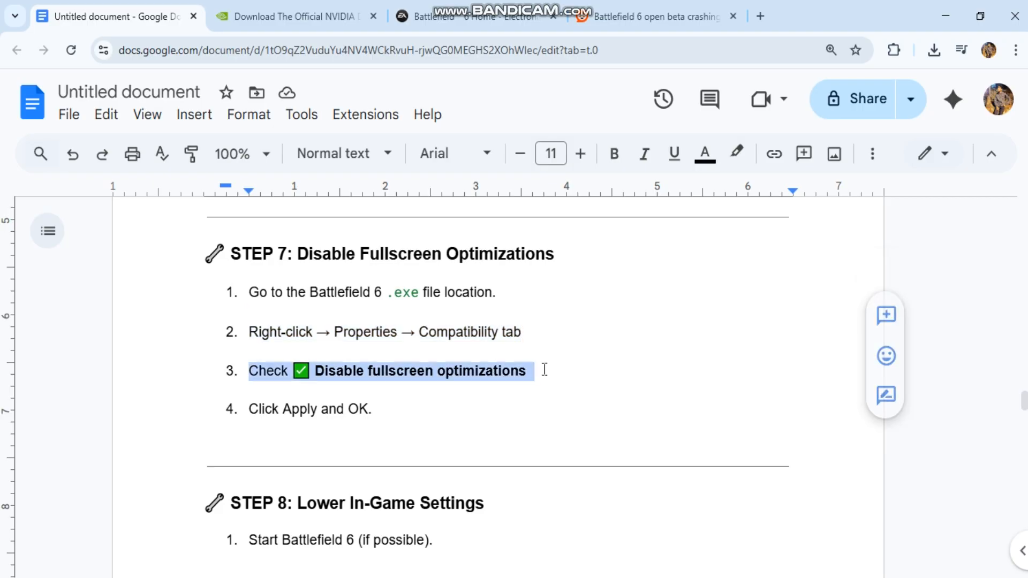
pyautogui.moveTo(249, 409); pyautogui.dragTo(369, 408)
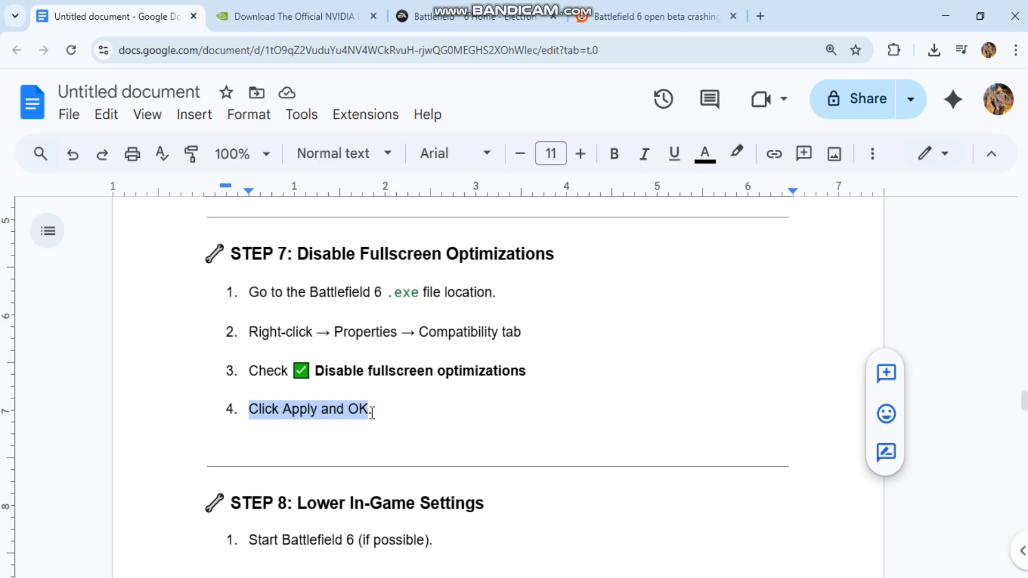
pyautogui.scroll(-3, 372, 413)
pyautogui.scroll(-2, 373, 413)
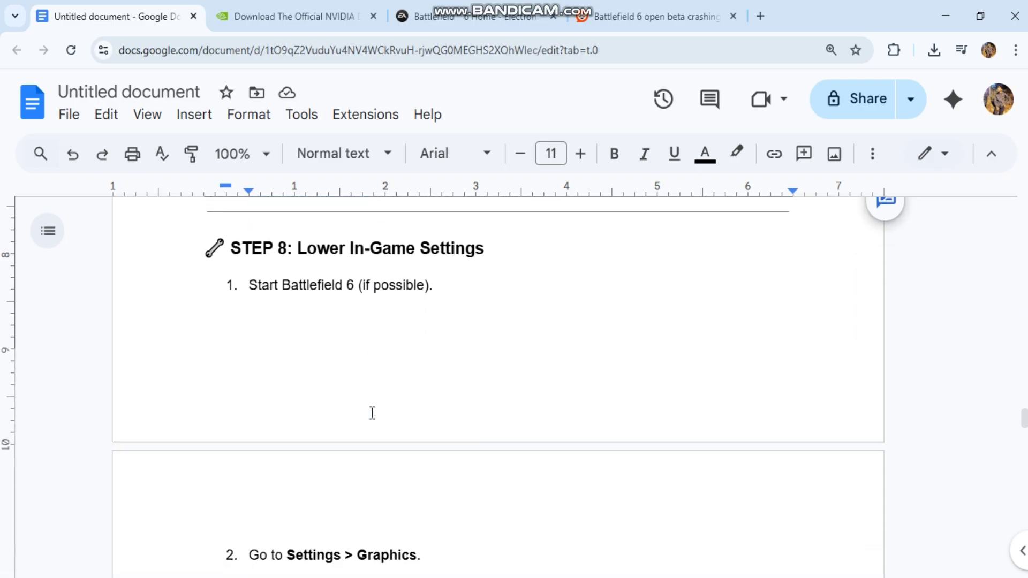
# - Add empty lines so the Step 8 heading begins on the next page
pyautogui.click(202, 249)
pyautogui.press('Return')
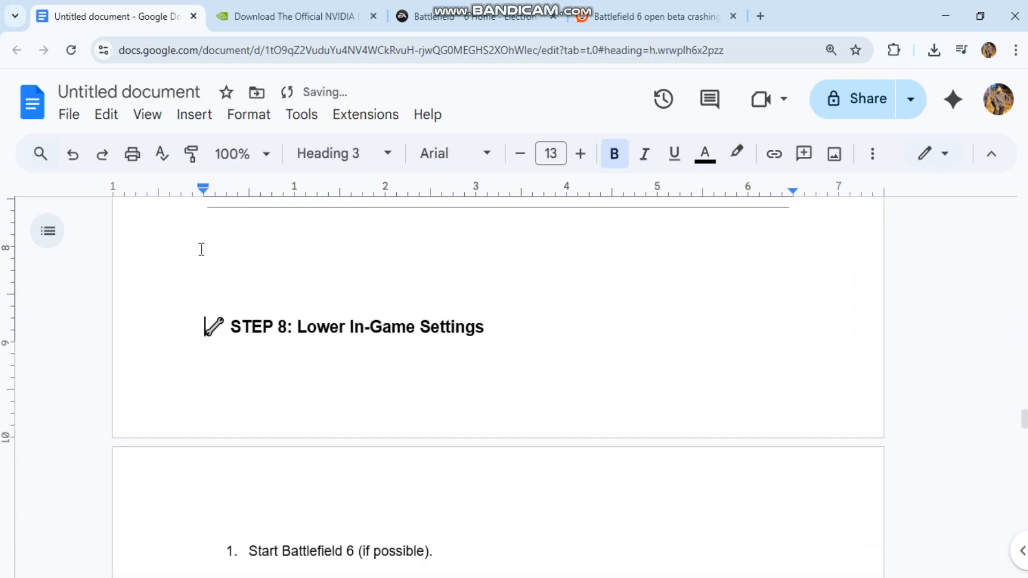
pyautogui.press('Return')
pyautogui.scroll(-4, 200, 249)
pyautogui.scroll(-3, 201, 249)
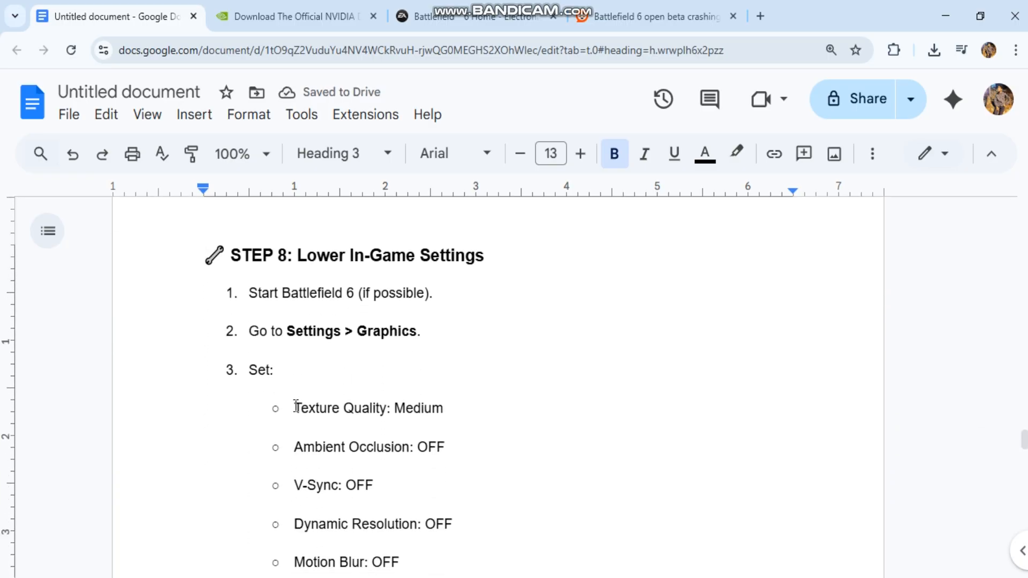
# - Highlight the Texture Quality: Medium, Ambient Occlusion: OFF, Dynamic Resolution: OFF and Motion Blur settings
pyautogui.moveTo(294, 408); pyautogui.dragTo(450, 410)
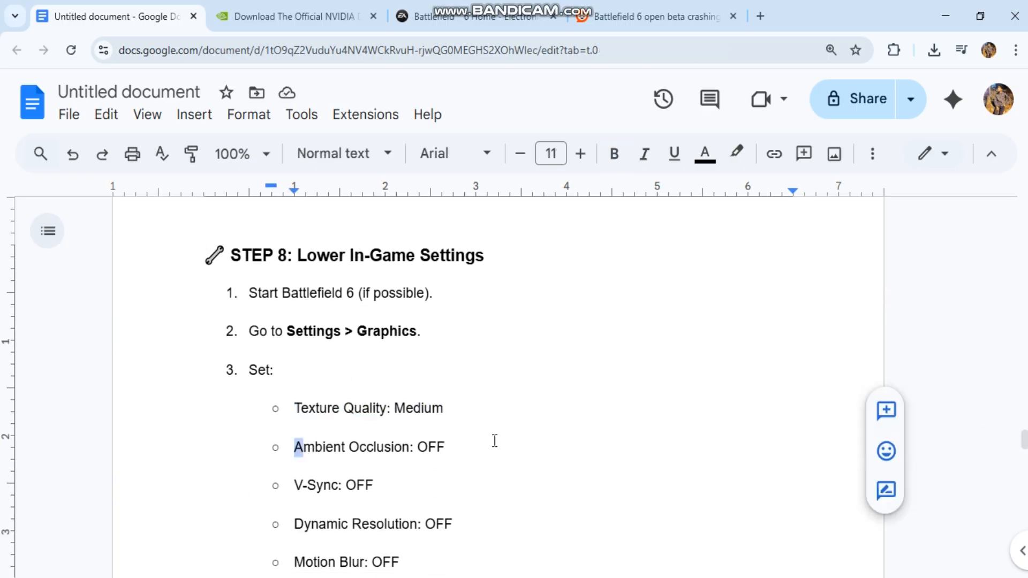
pyautogui.moveTo(294, 447); pyautogui.dragTo(496, 441)
pyautogui.scroll(-1, 497, 442)
pyautogui.scroll(-1, 498, 441)
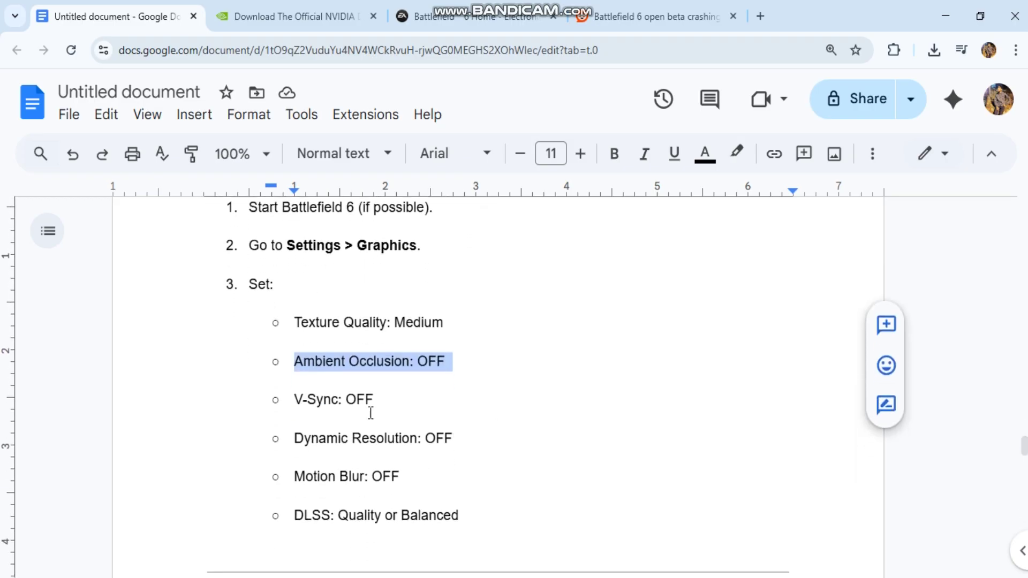
pyautogui.click(299, 419)
pyautogui.moveTo(481, 438); pyautogui.dragTo(294, 438)
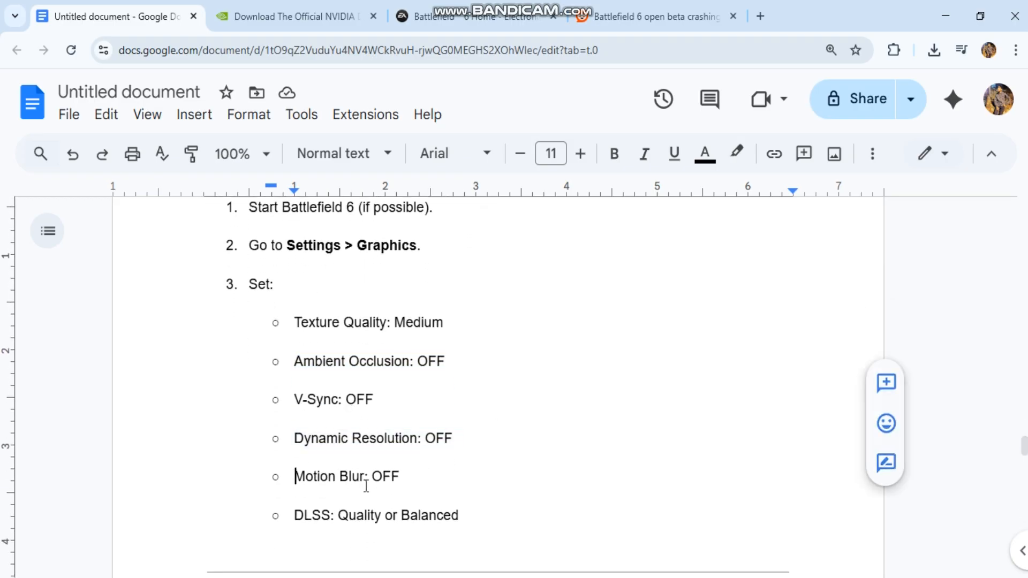
pyautogui.moveTo(294, 477); pyautogui.dragTo(366, 476)
pyautogui.moveTo(294, 515); pyautogui.dragTo(481, 519)
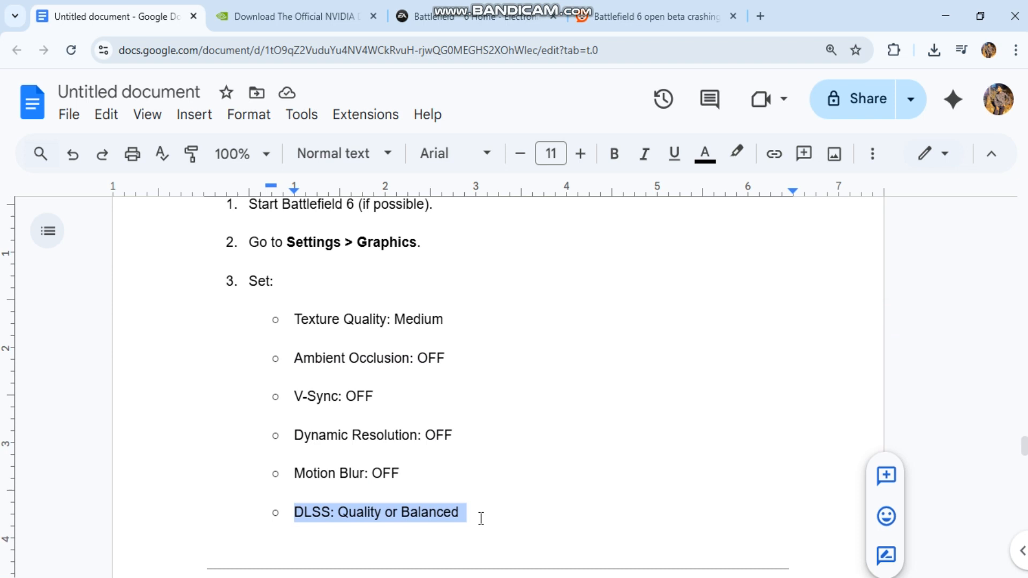
pyautogui.scroll(-4, 482, 518)
pyautogui.scroll(-1, 482, 519)
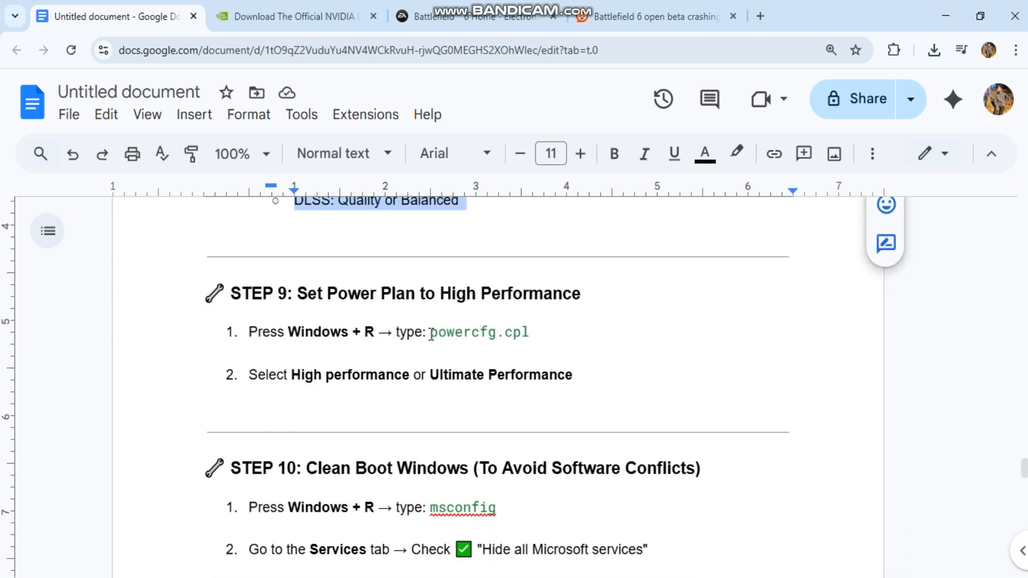
# - Copy powercfg.cpl from the guide, run it to show Power Options, then minimize that window
pyautogui.moveTo(431, 333); pyautogui.dragTo(524, 333)
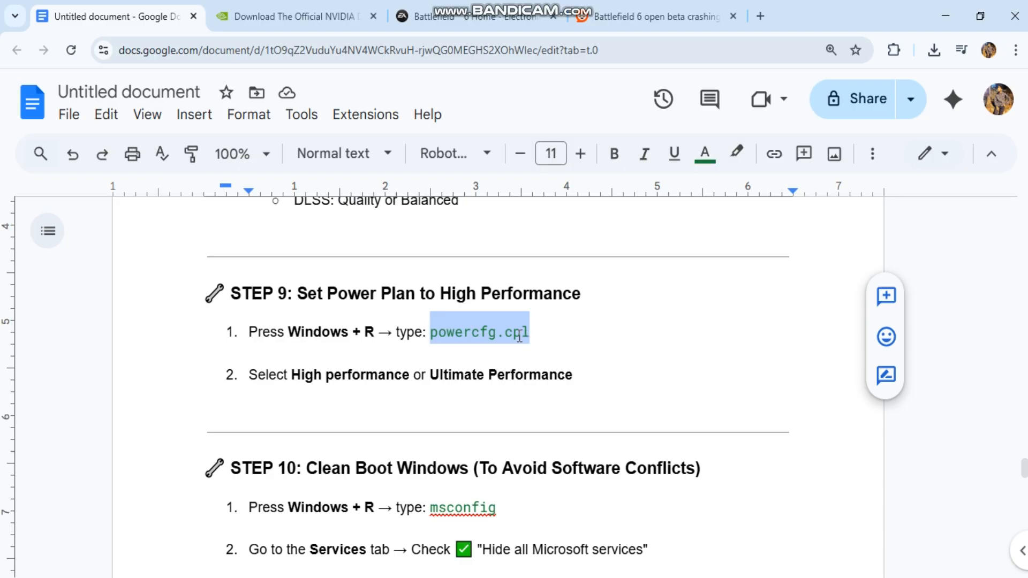
pyautogui.hotkey('ctrl', 'c')
pyautogui.press('super+r')
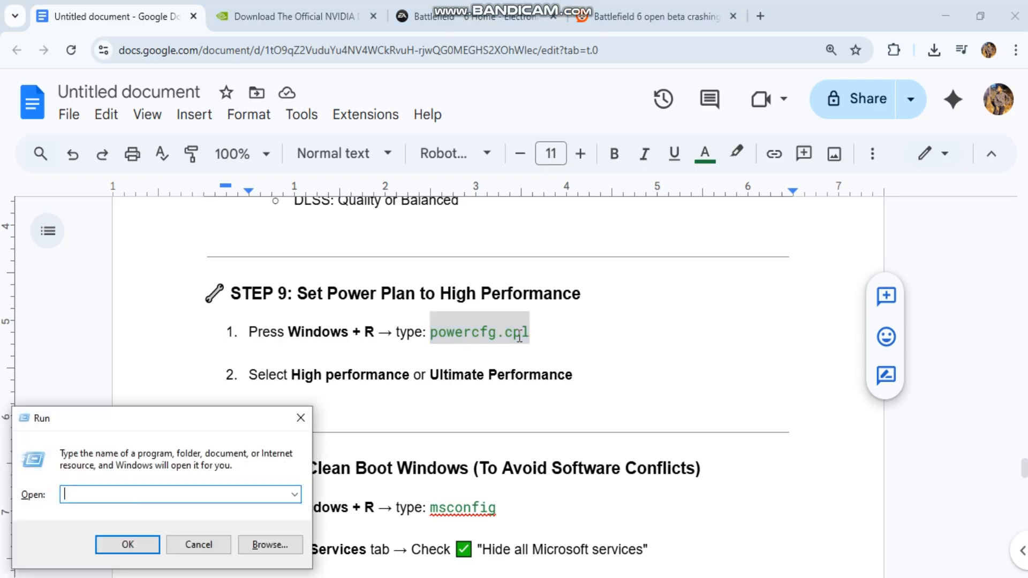
pyautogui.hotkey('ctrl', 'v')
pyautogui.press('Return')
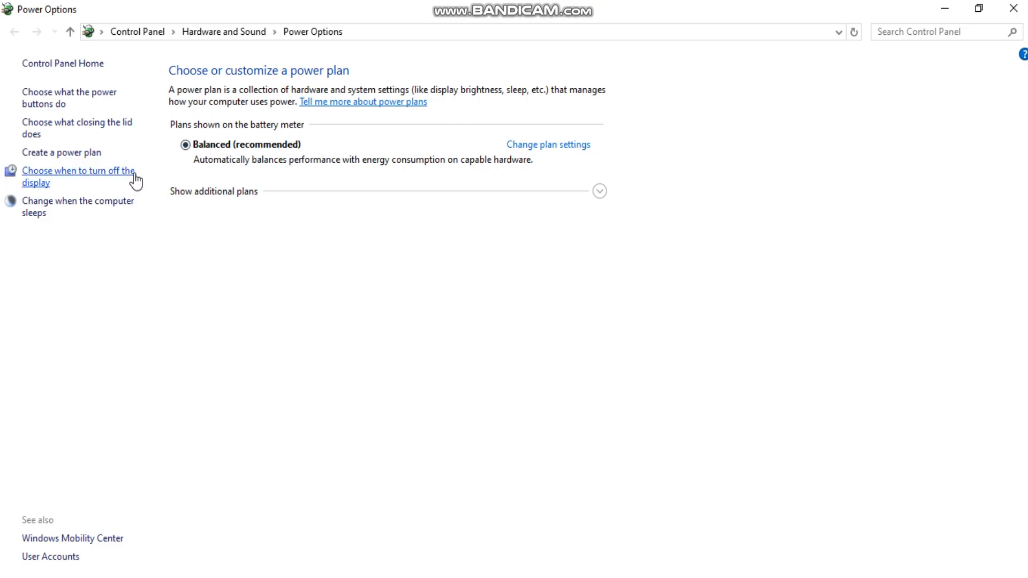
pyautogui.click(946, 8)
pyautogui.scroll(-3, 434, 417)
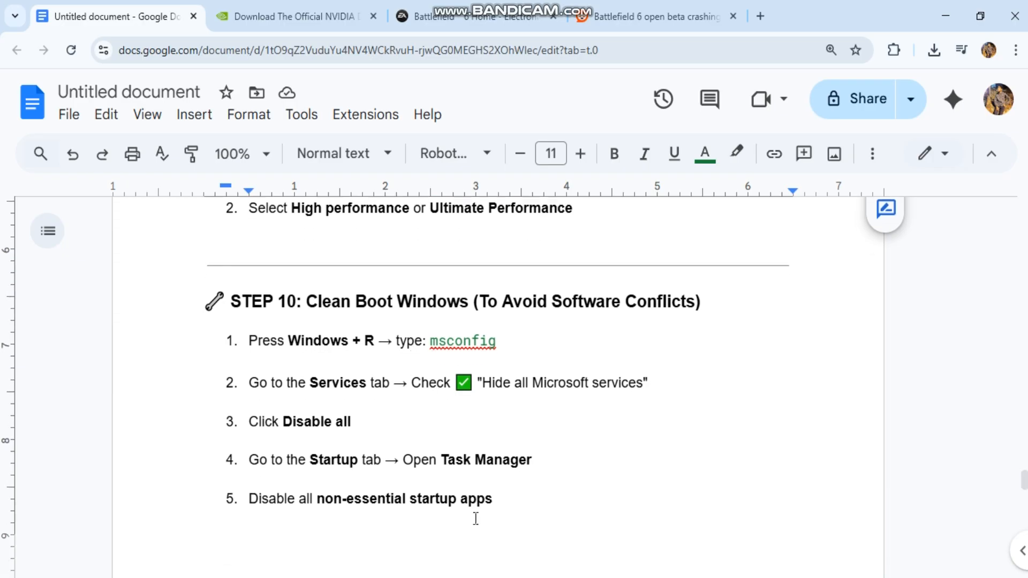
# - Run msconfig and hide all Microsoft services in System Configuration's Services list
pyautogui.press('super+r')
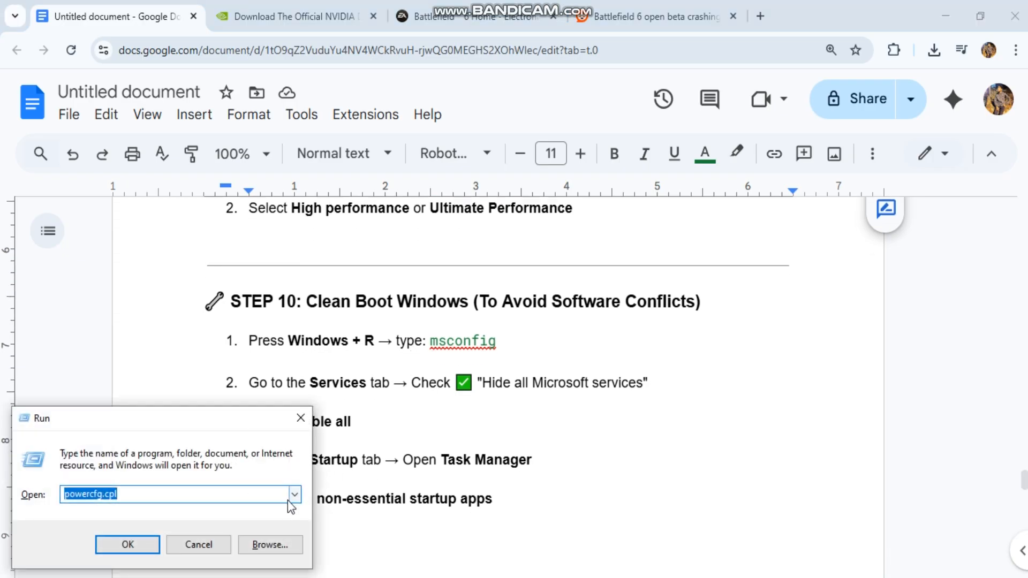
pyautogui.click(294, 493)
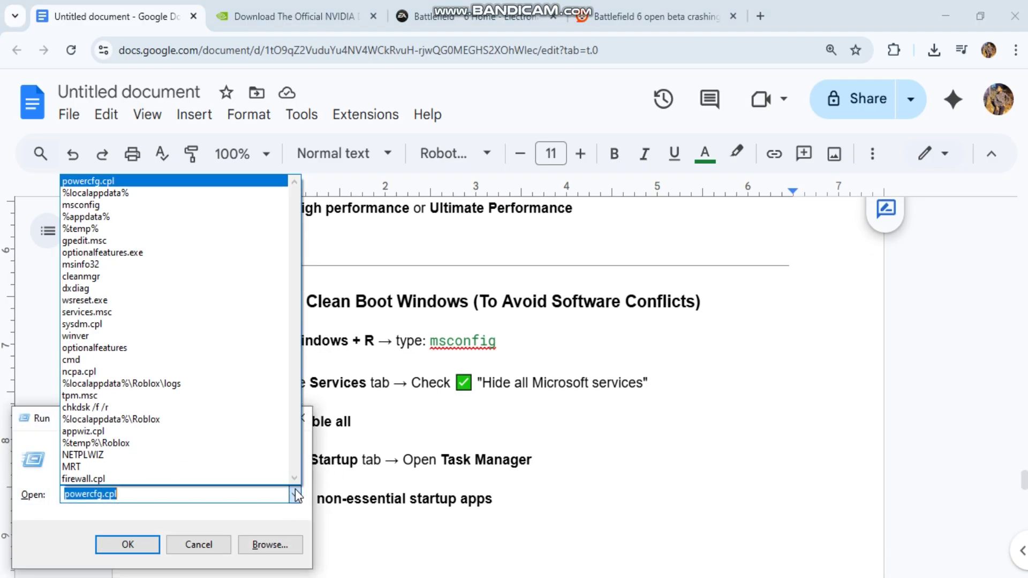
pyautogui.click(172, 210)
pyautogui.press('Return')
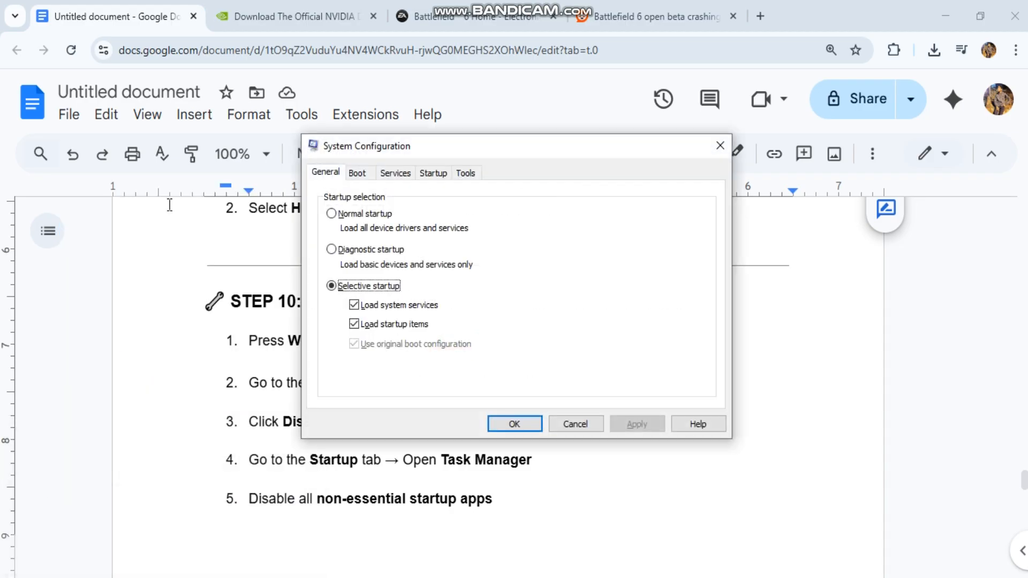
pyautogui.click(394, 173)
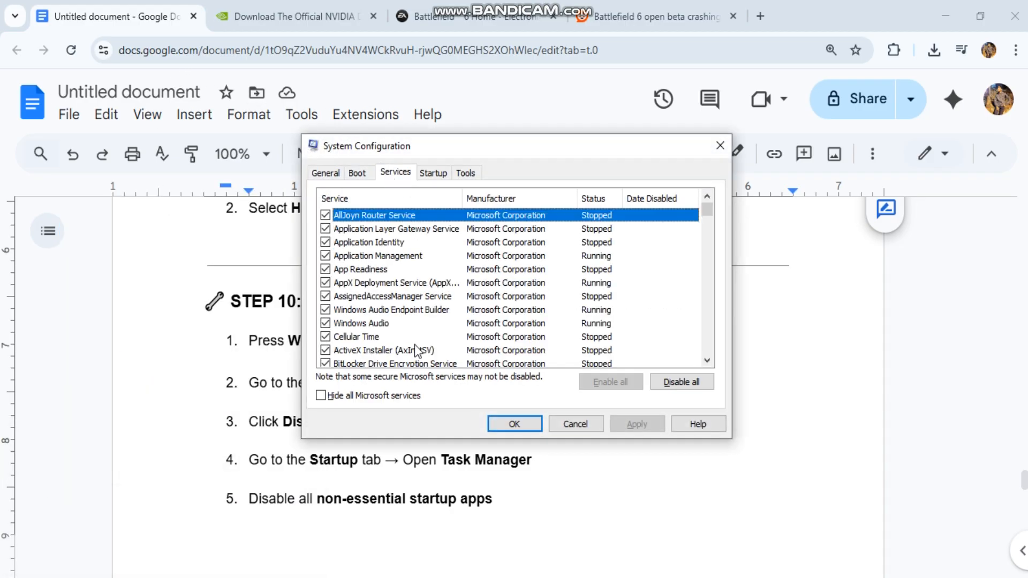
pyautogui.click(322, 396)
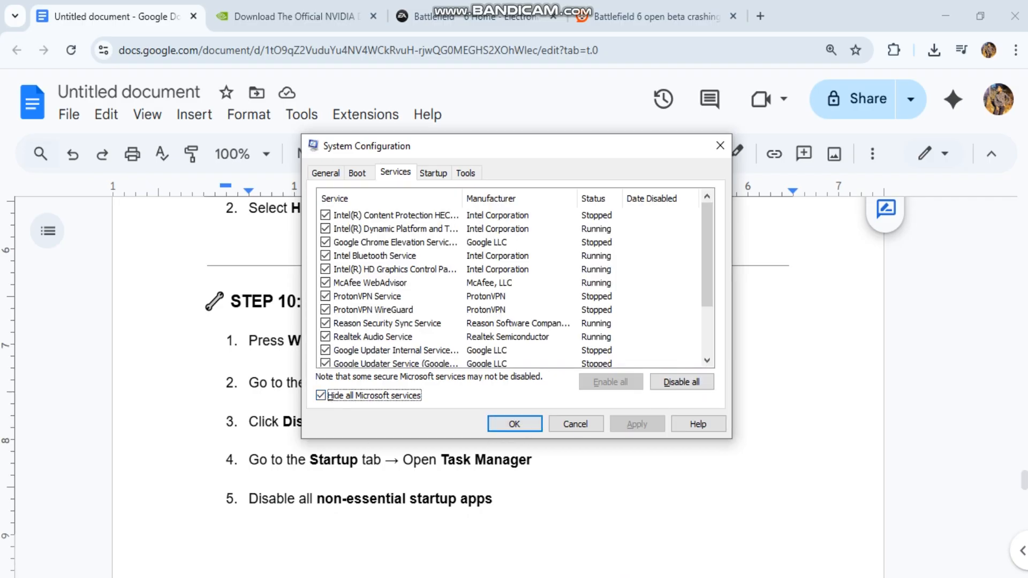
# - Show the Start menu's sleep, shut down and restart options
pyautogui.press('super')
pyautogui.click(18, 559)
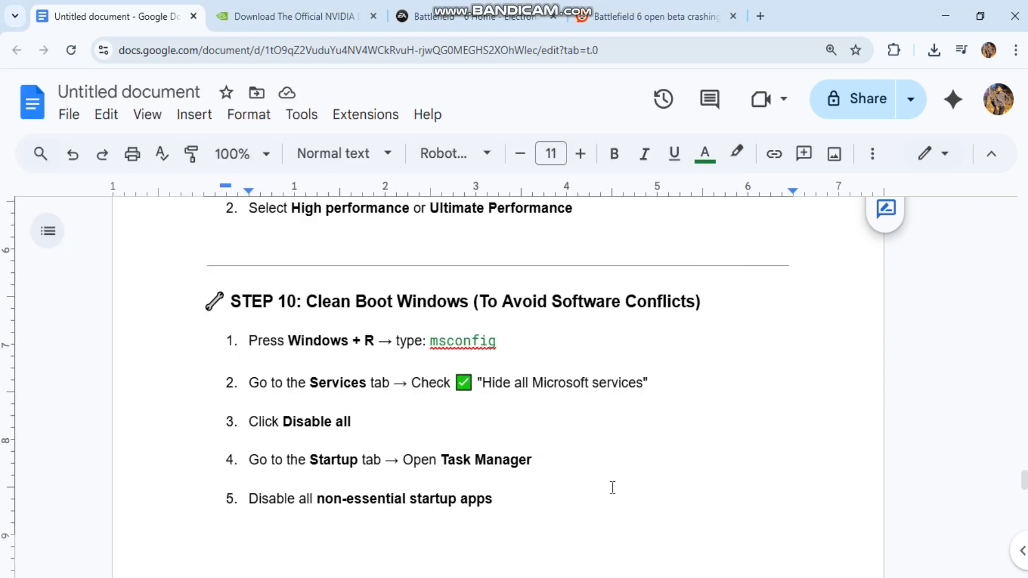
pyautogui.scroll(-4, 612, 488)
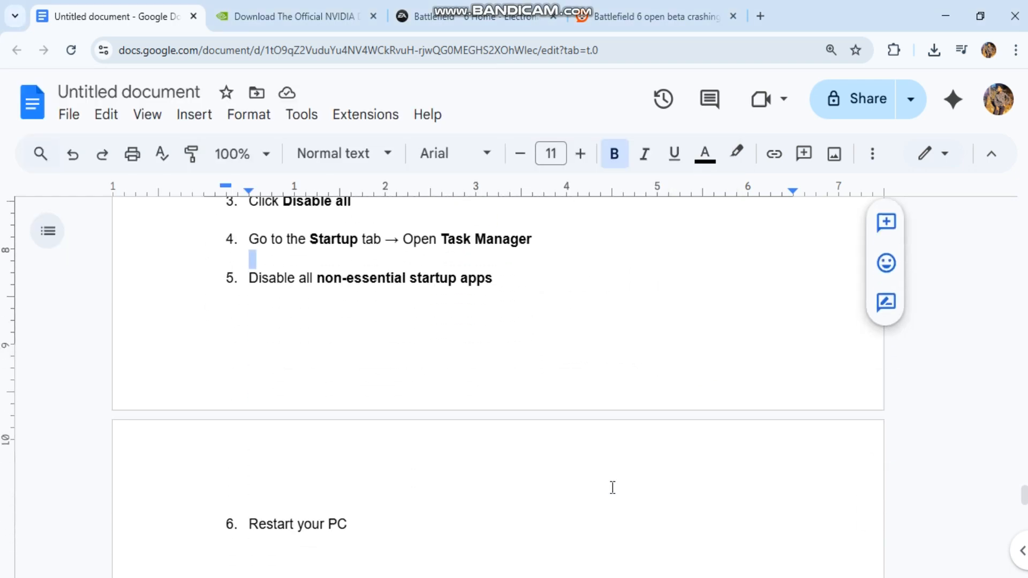
pyautogui.scroll(-3, 613, 488)
pyautogui.scroll(-2, 612, 487)
pyautogui.scroll(-2, 613, 488)
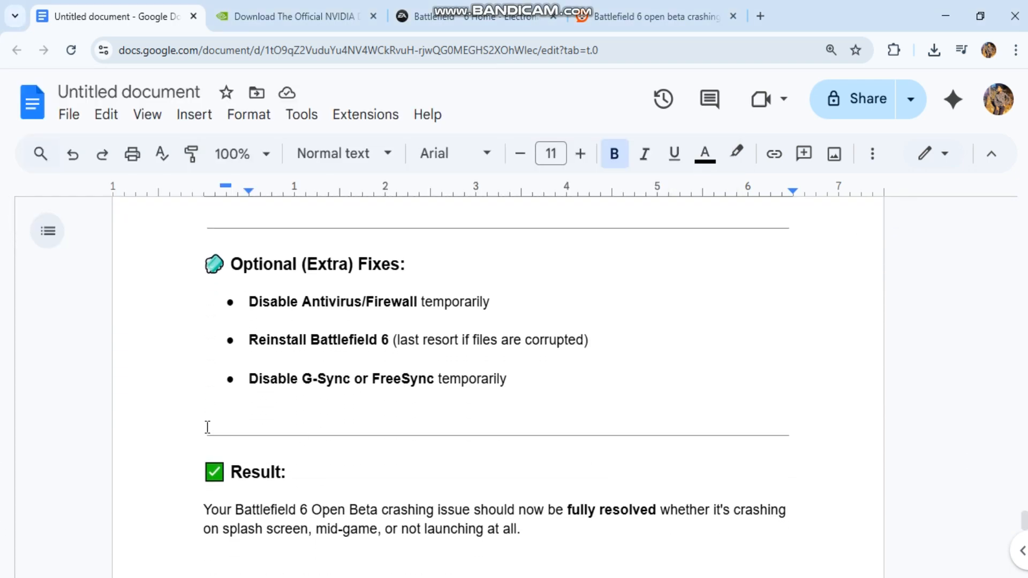
pyautogui.tripleClick(518, 379)
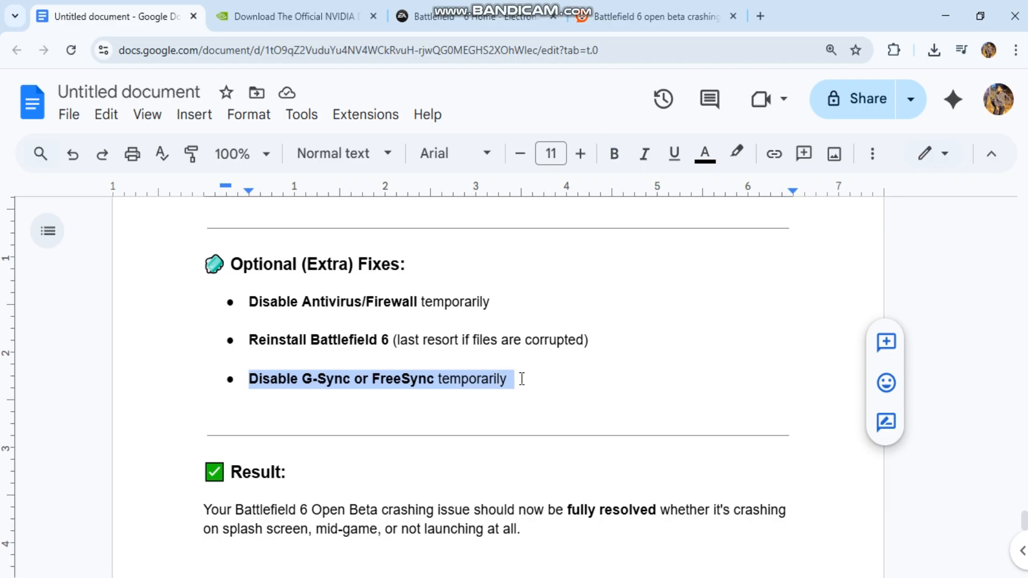
pyautogui.scroll(-1, 521, 378)
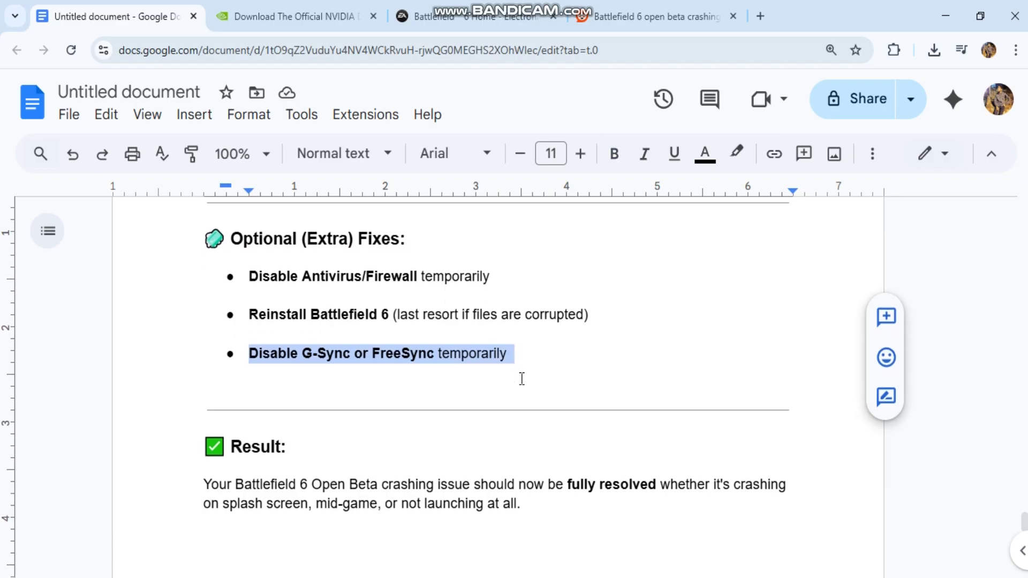
pyautogui.doubleClick(401, 485)
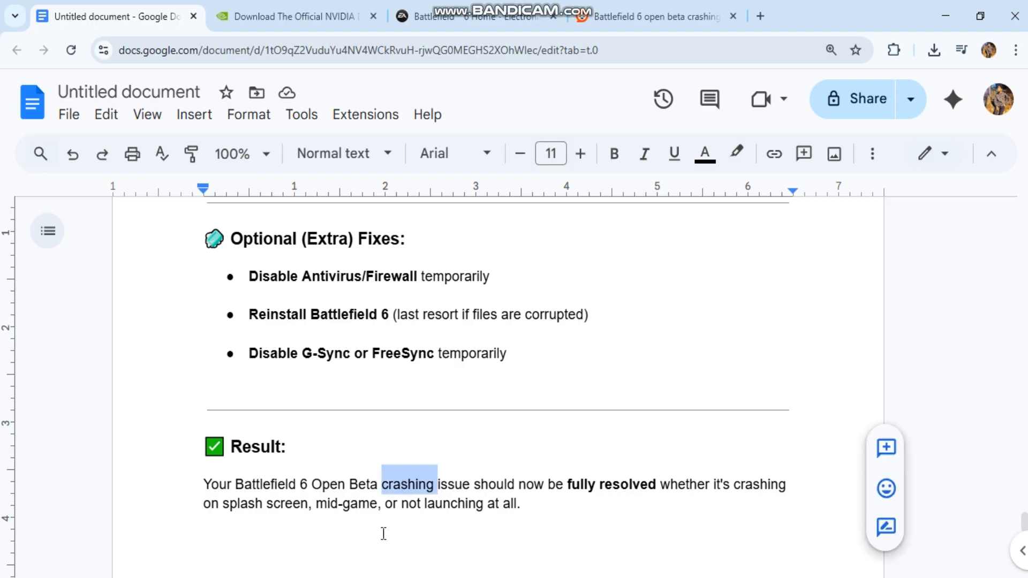